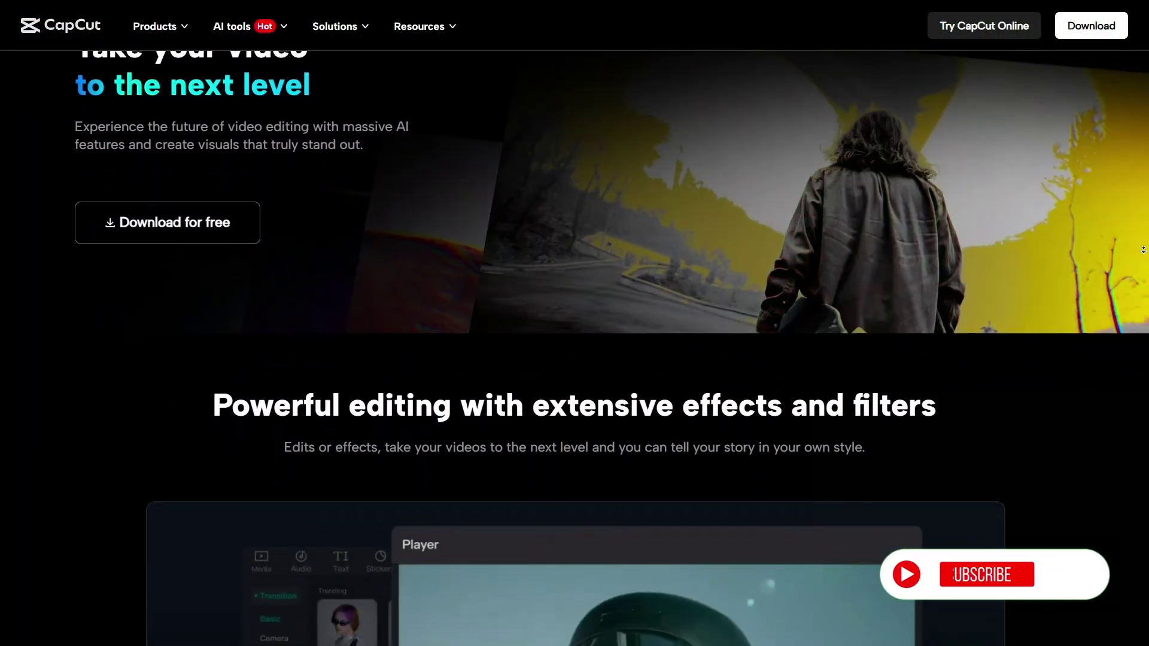
# Scroll the desktop editor download page down to the Massive effects through Color wheel and auto adjust feature cards
pyautogui.scroll(-3, 1142, 249)
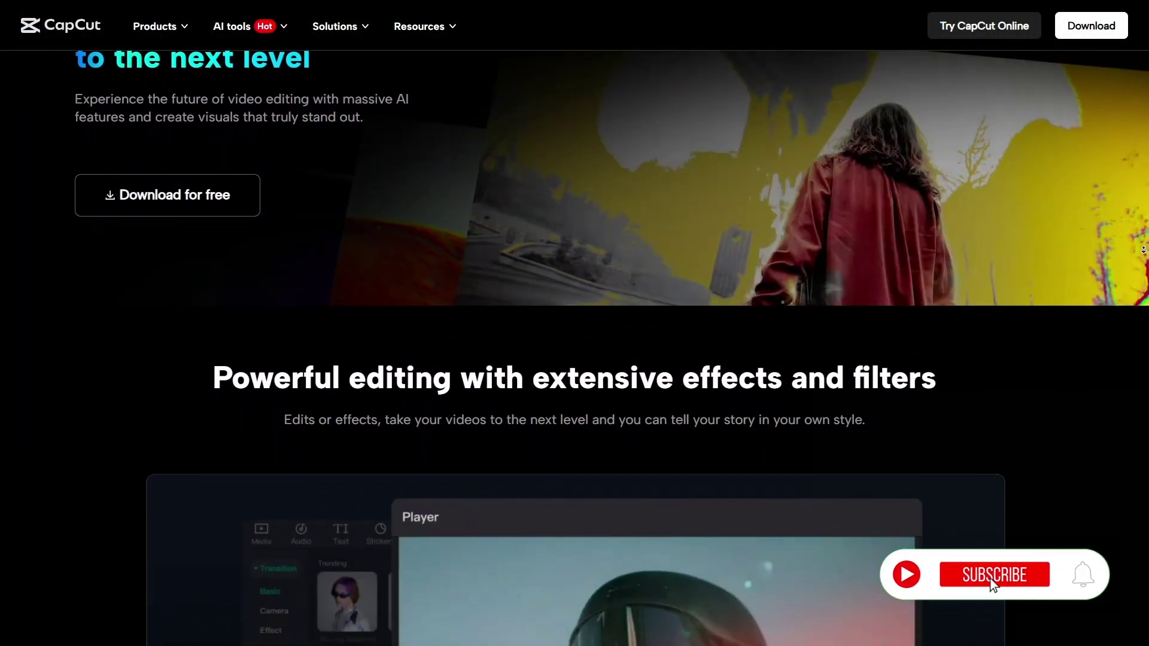
pyautogui.scroll(-3, 1142, 249)
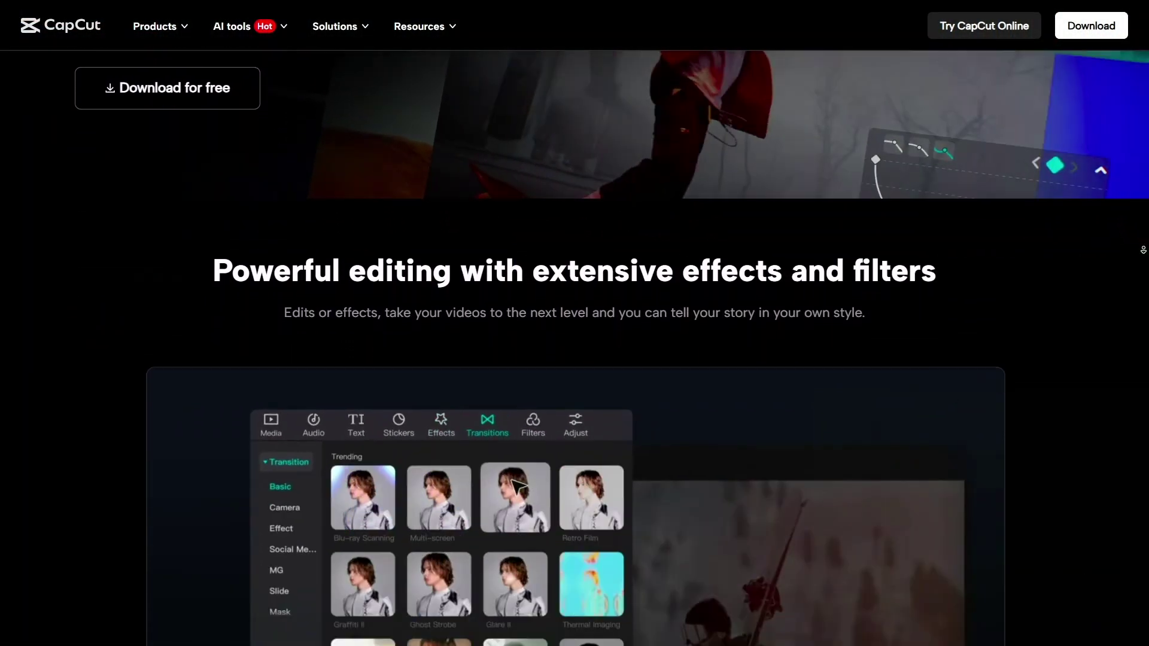
pyautogui.scroll(-3, 1142, 249)
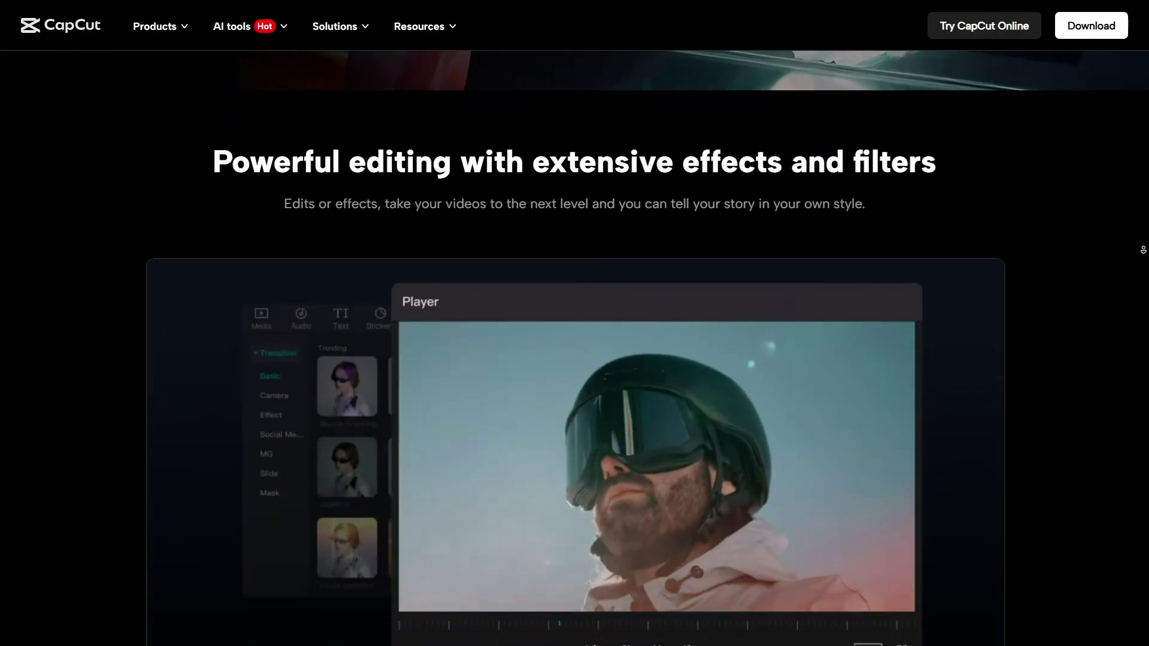
pyautogui.scroll(-3, 1142, 249)
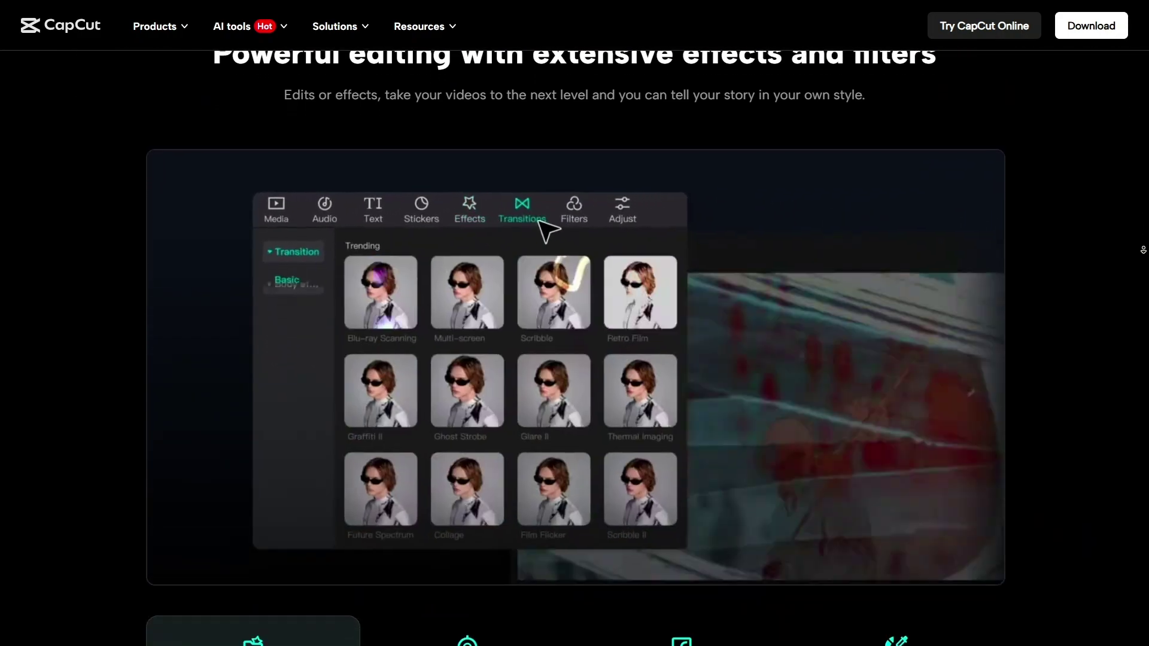
pyautogui.scroll(-3, 1142, 249)
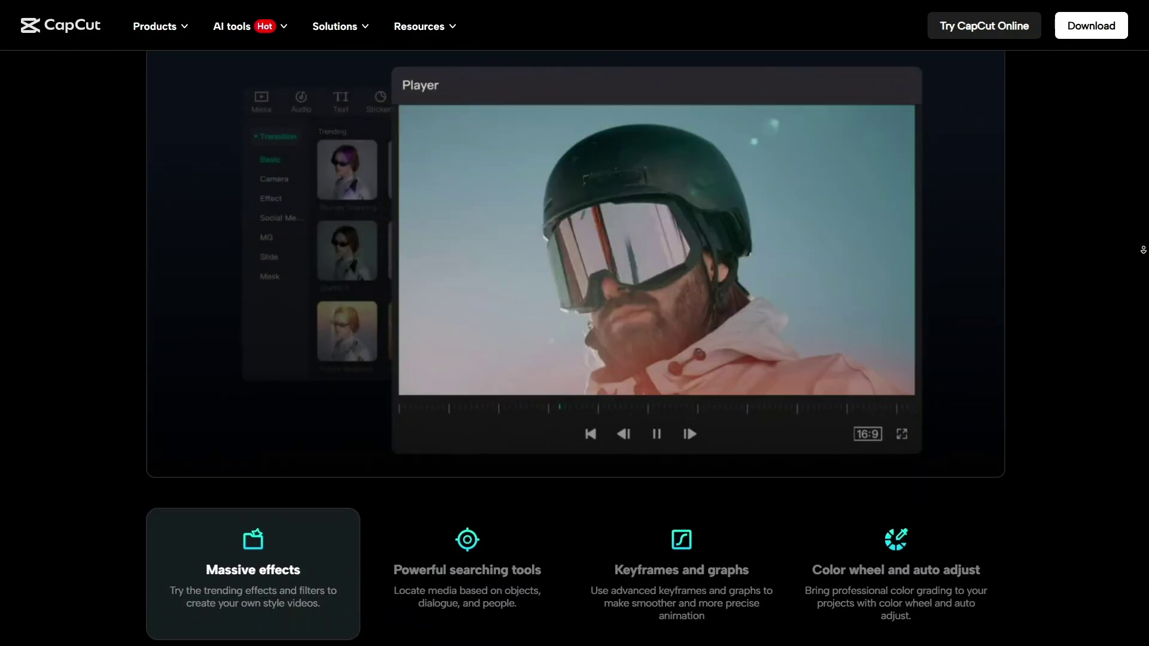
pyautogui.scroll(-3, 1143, 249)
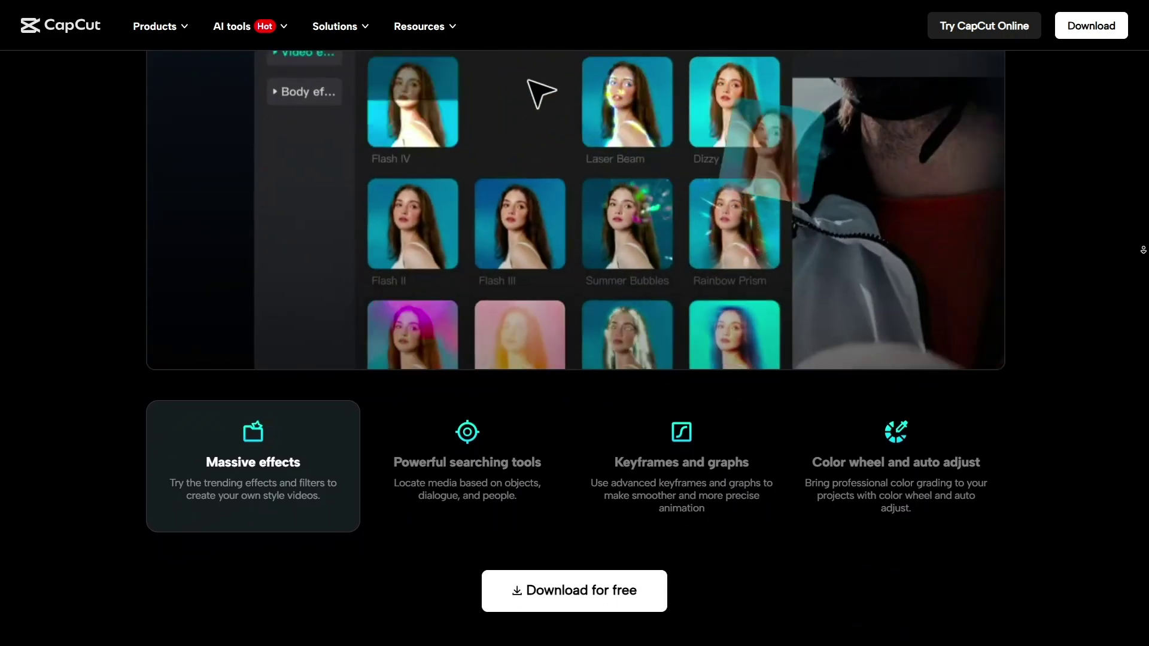
pyautogui.scroll(-3, 1143, 250)
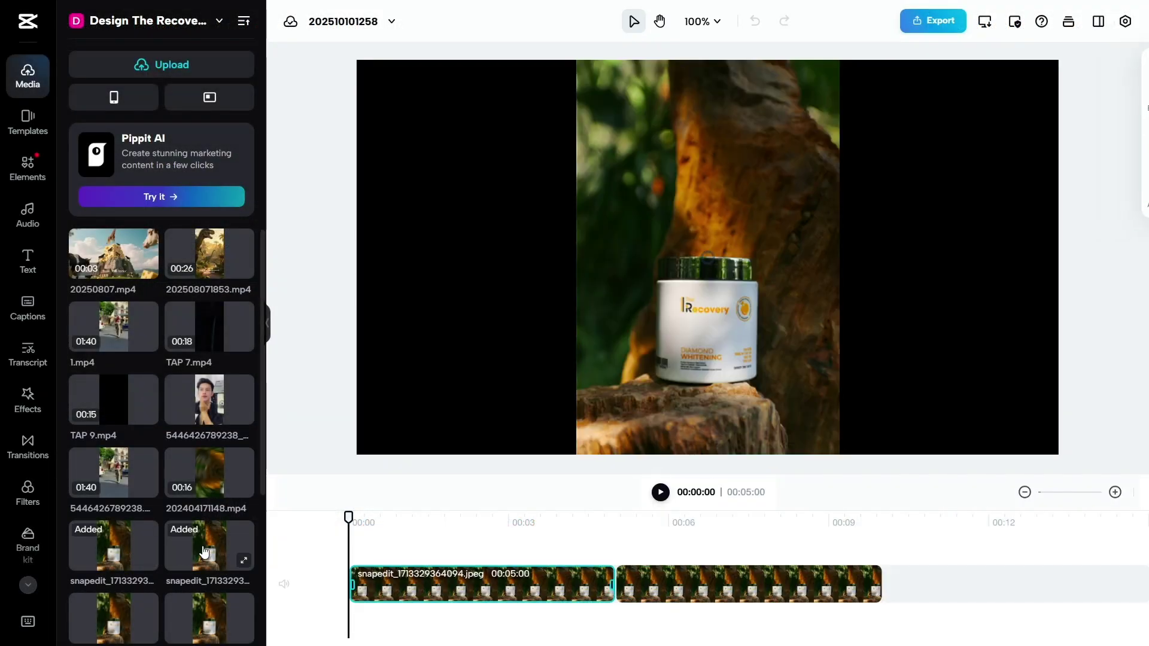
# Trim the opening of the 12.png clip and the snapedit clip on the timeline
pyautogui.scroll(-3, 204, 551)
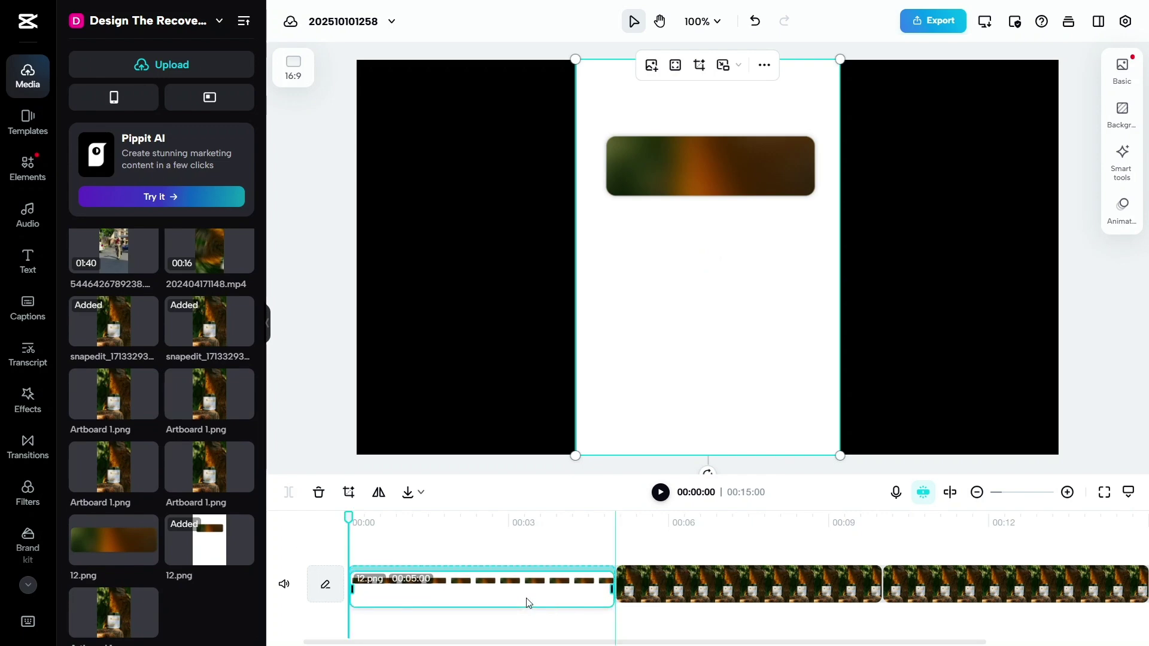
pyautogui.moveTo(353, 582); pyautogui.dragTo(400, 589)
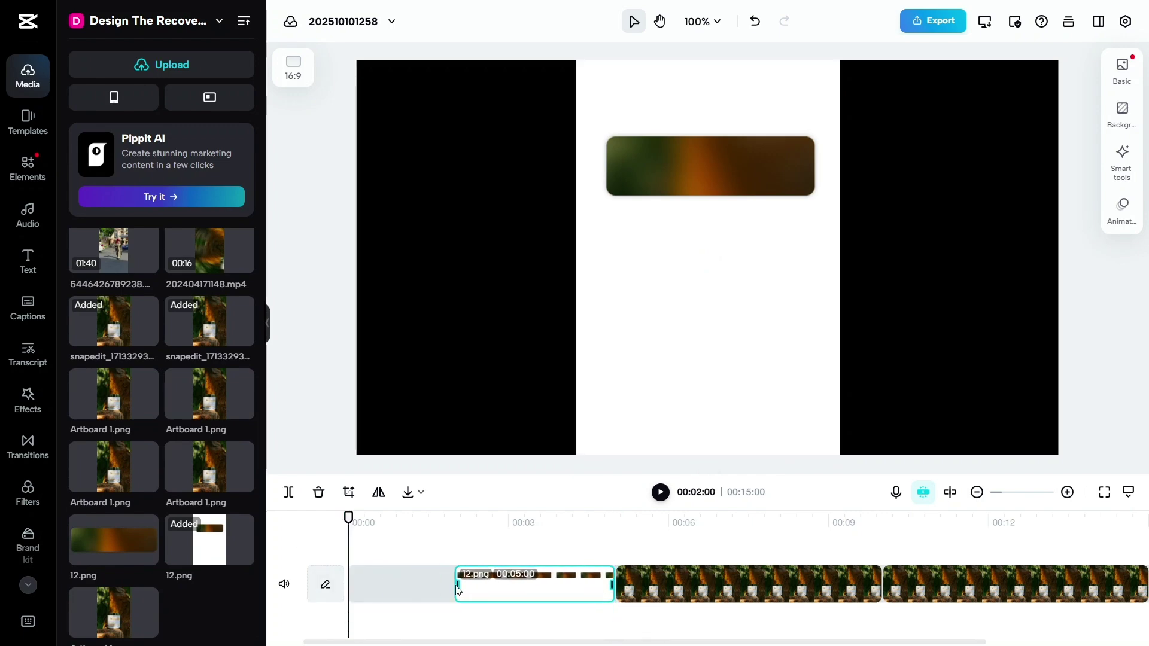
pyautogui.click(539, 593)
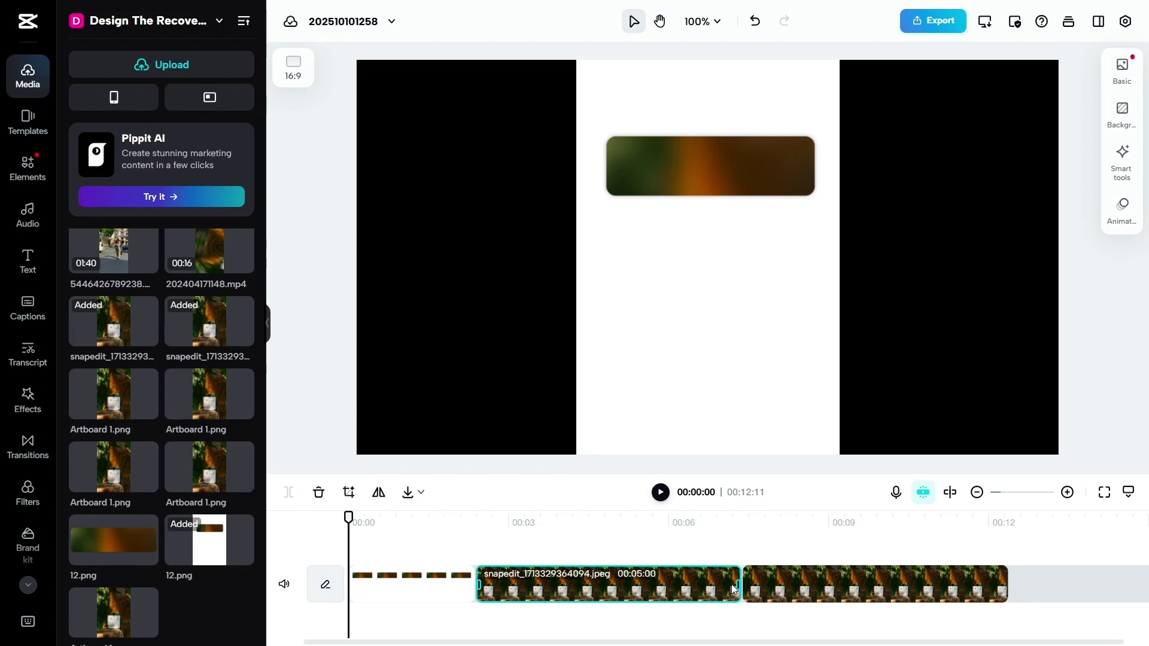
pyautogui.moveTo(737, 592); pyautogui.dragTo(658, 592)
pyautogui.moveTo(480, 580); pyautogui.dragTo(532, 581)
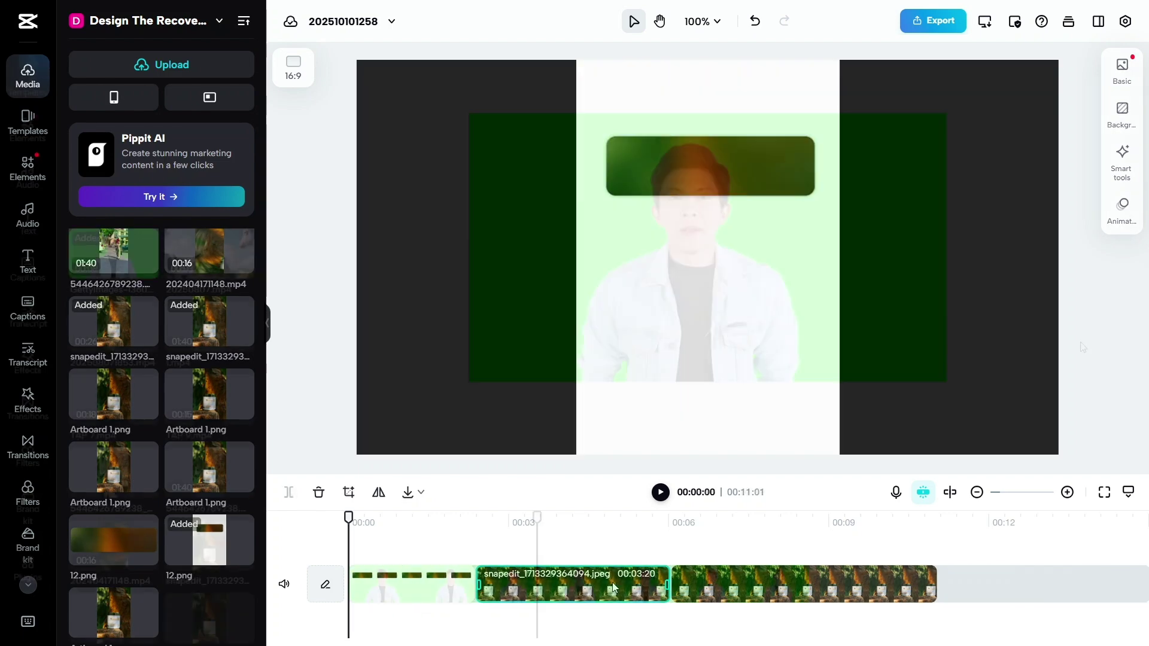
pyautogui.click(891, 250)
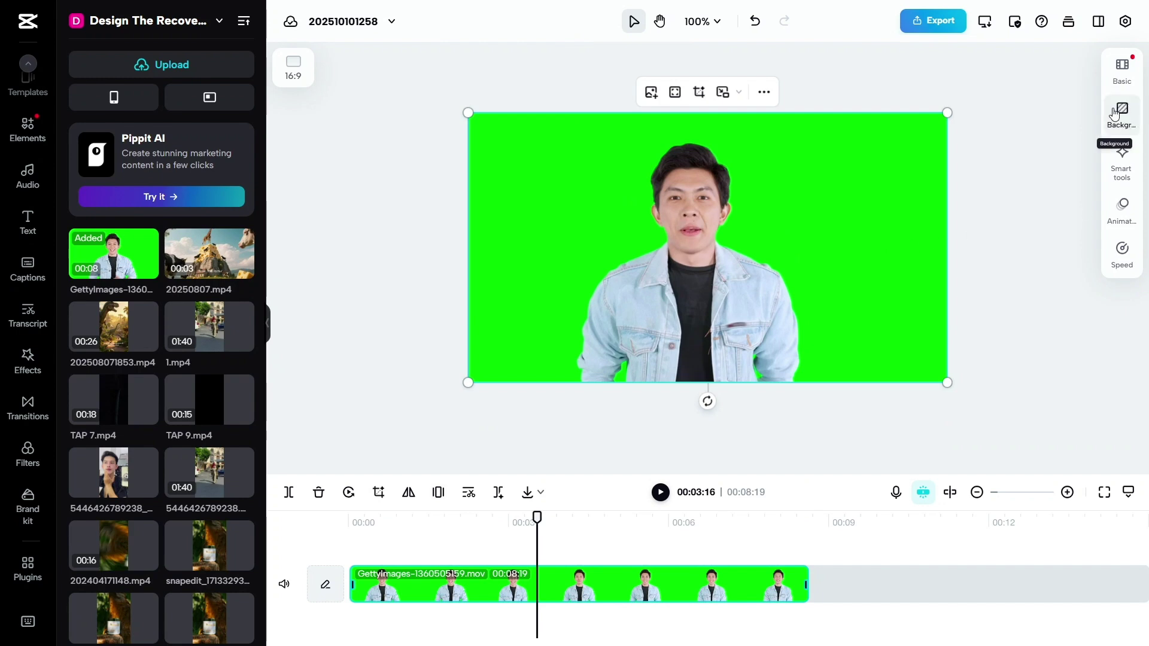
# Turn on Auto removal in Remove background for the green-screen presenter clip
pyautogui.click(1124, 174)
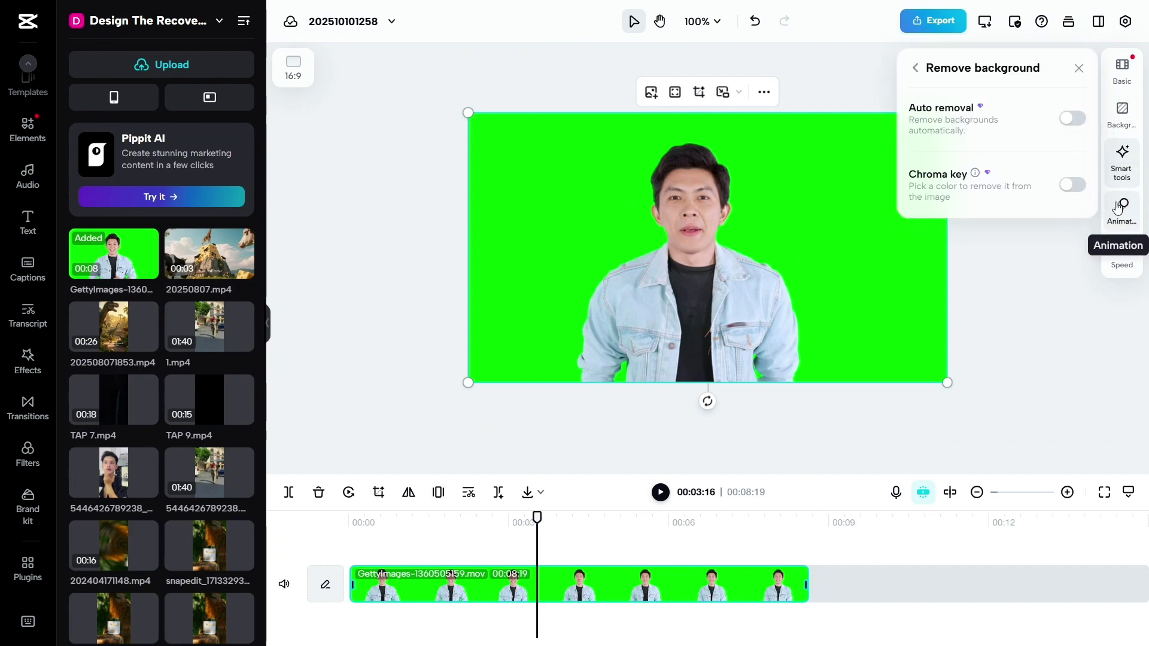
pyautogui.click(1072, 117)
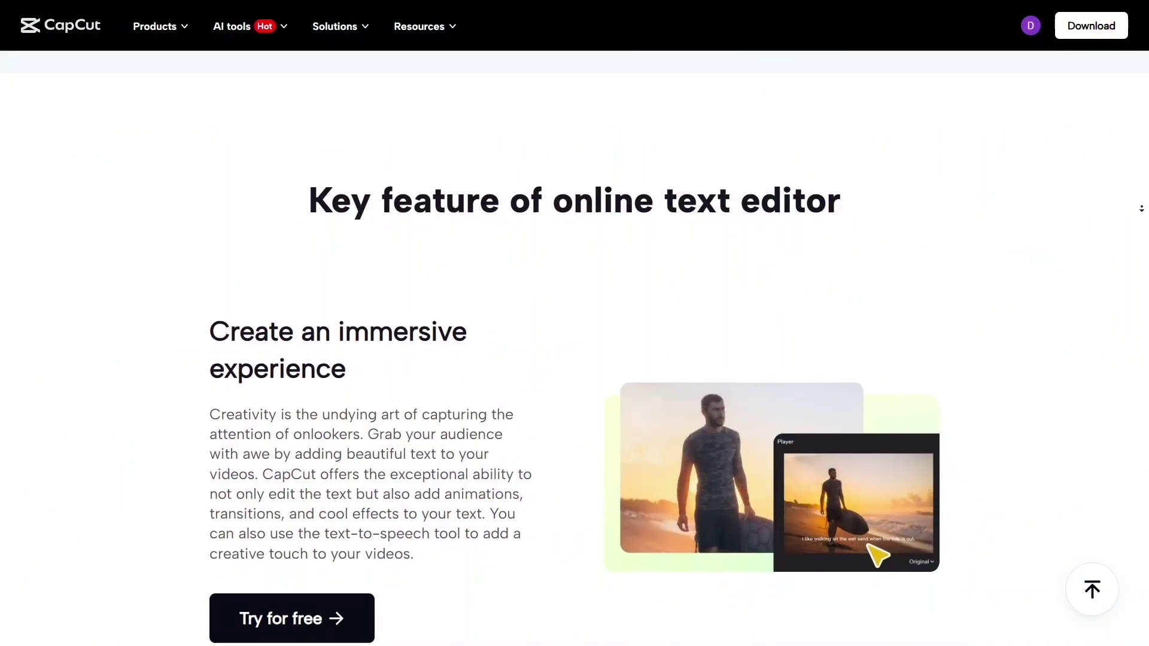
# Scroll the online text editor page through its Key feature sections to the 'Reap the benefits' cards
pyautogui.scroll(-1, 1141, 208)
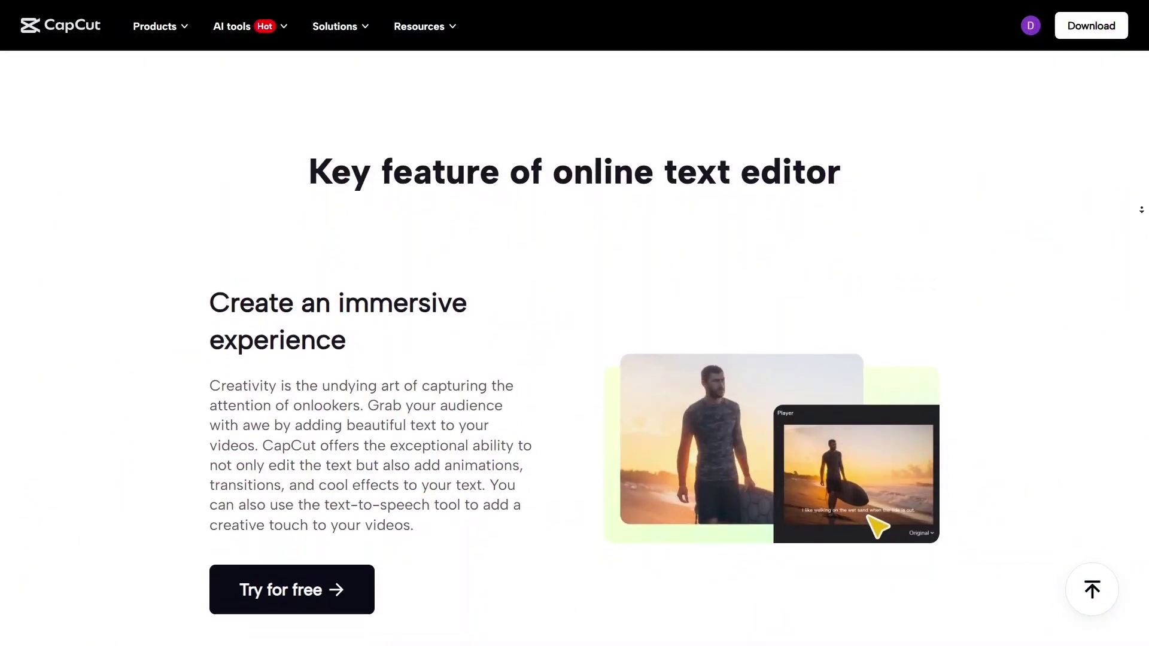
pyautogui.scroll(-1, 1141, 210)
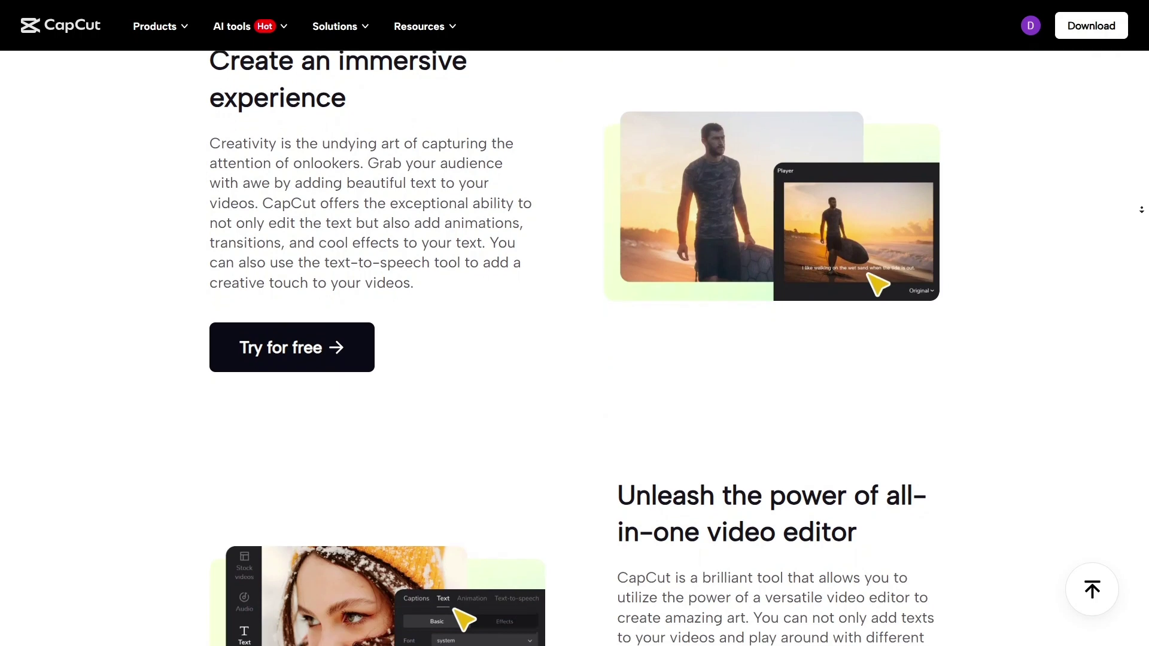
pyautogui.scroll(-4, 1142, 210)
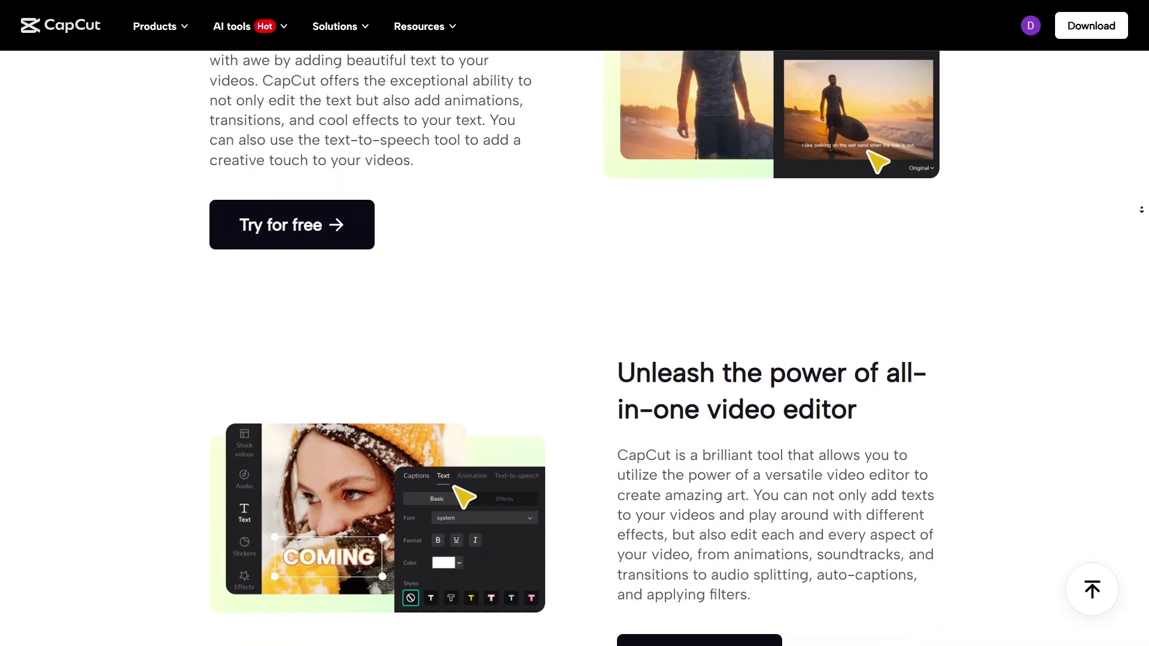
pyautogui.scroll(-3, 1141, 209)
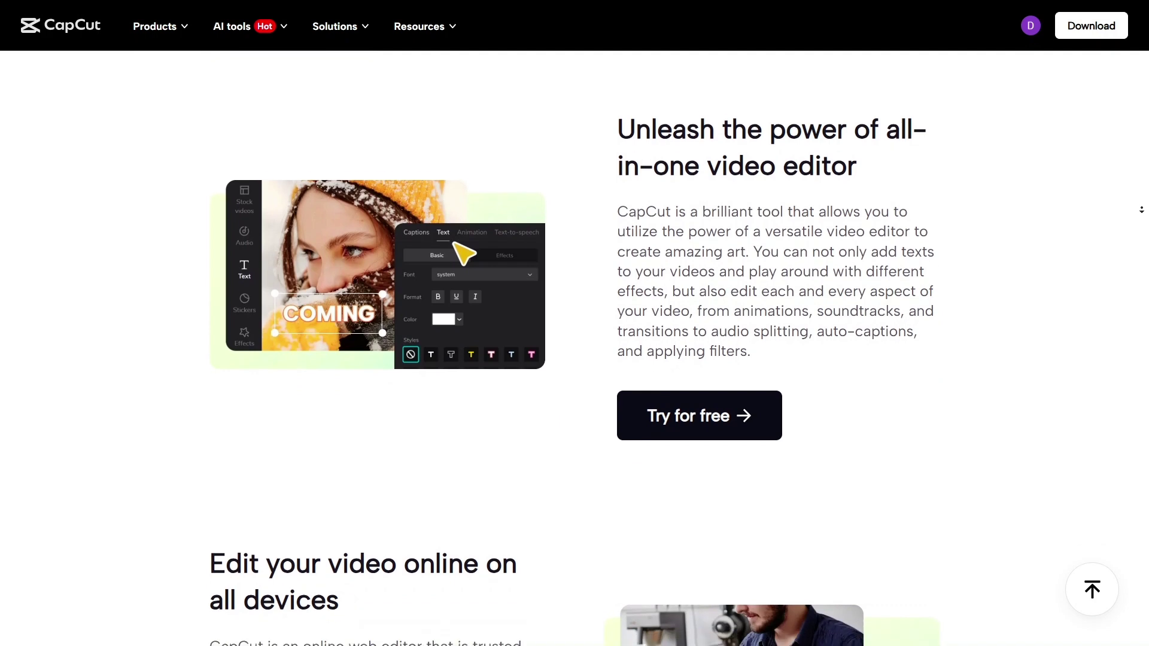
pyautogui.scroll(-4, 1142, 210)
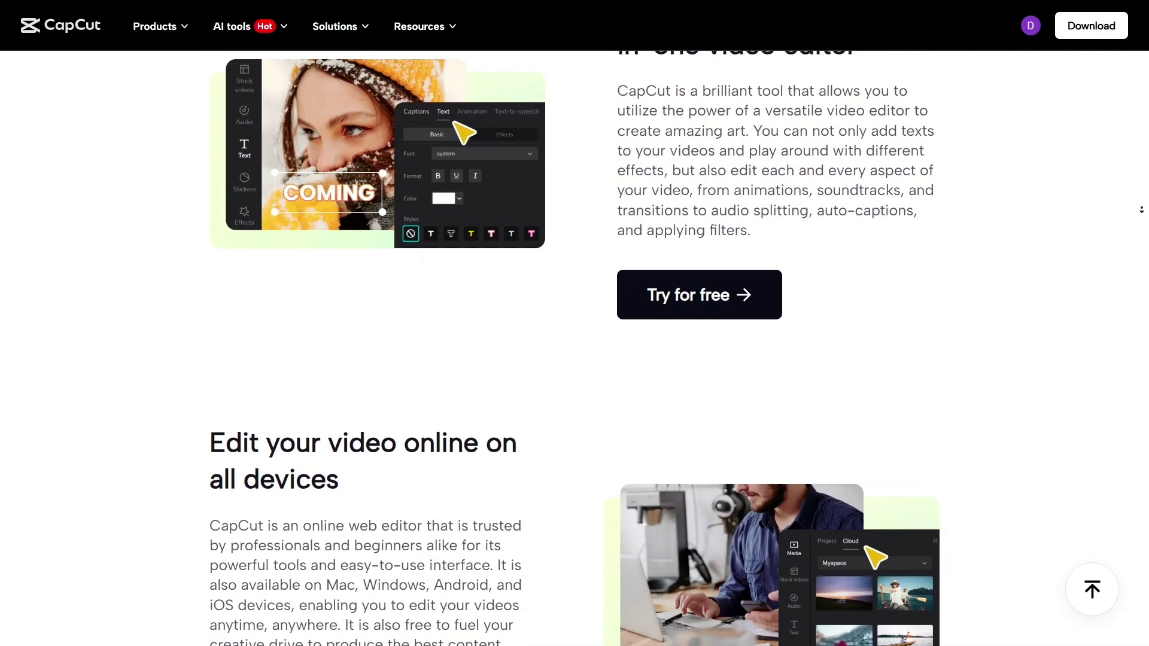
pyautogui.scroll(-3, 1142, 210)
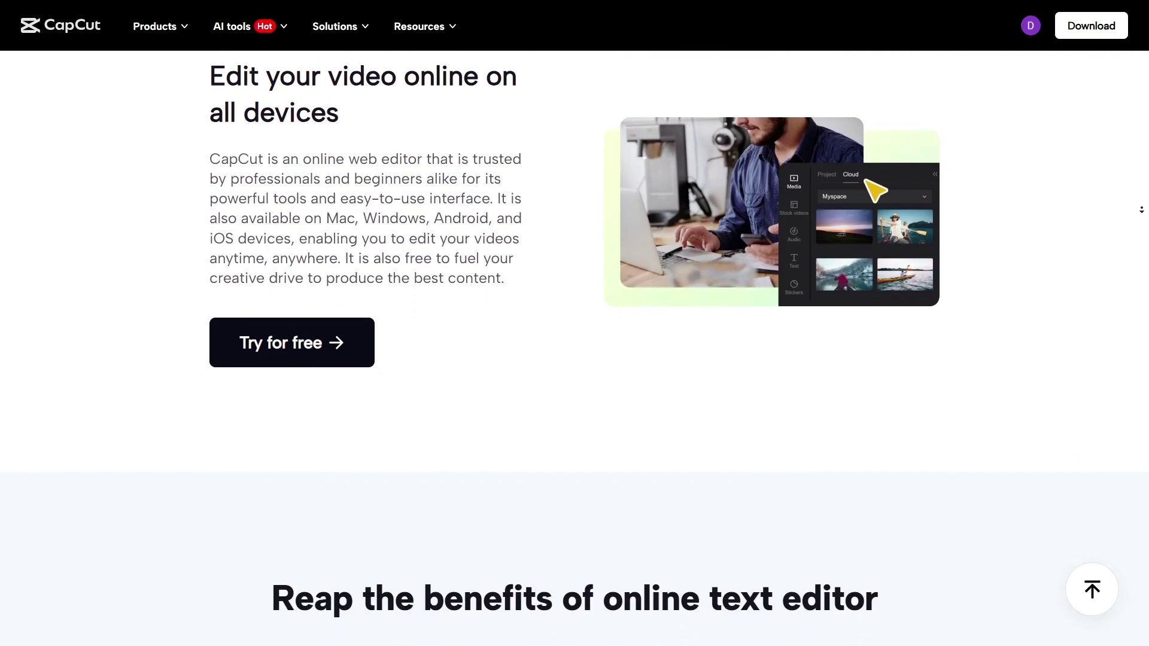
pyautogui.scroll(-4, 1142, 210)
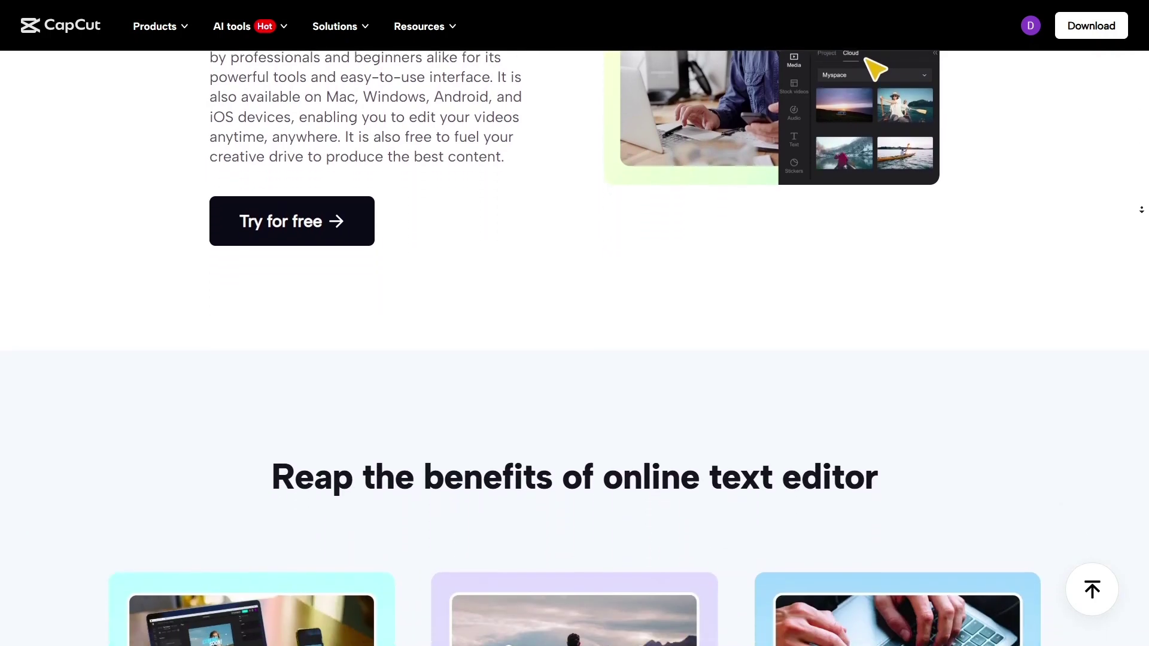
pyautogui.scroll(-4, 1142, 209)
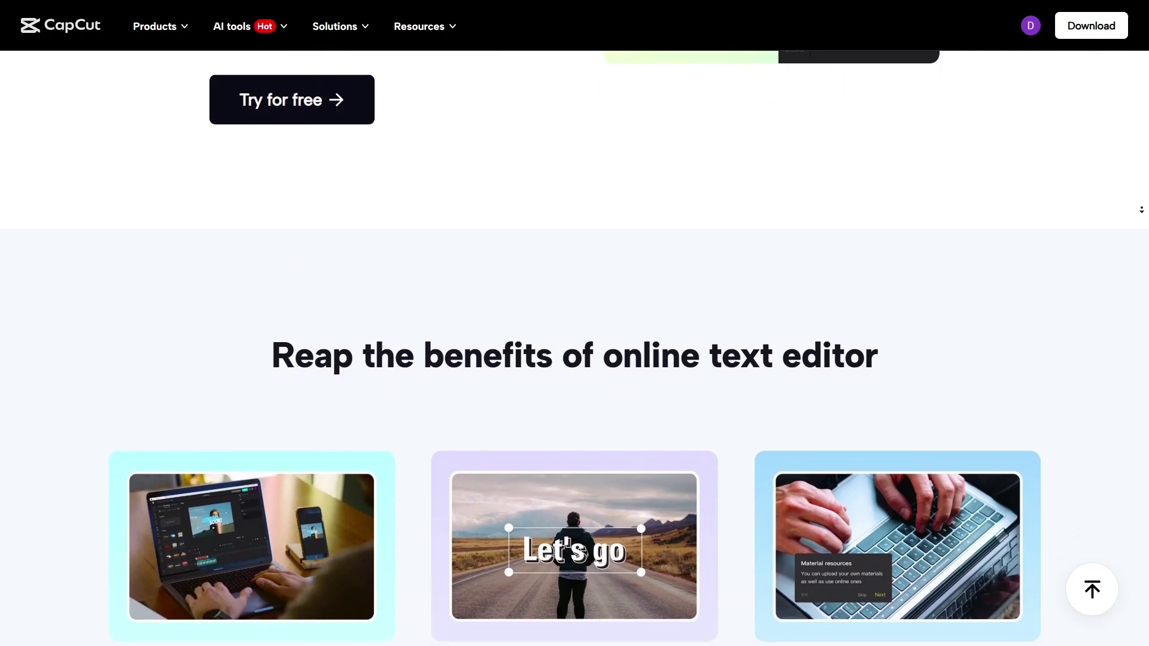
pyautogui.scroll(-4, 1141, 210)
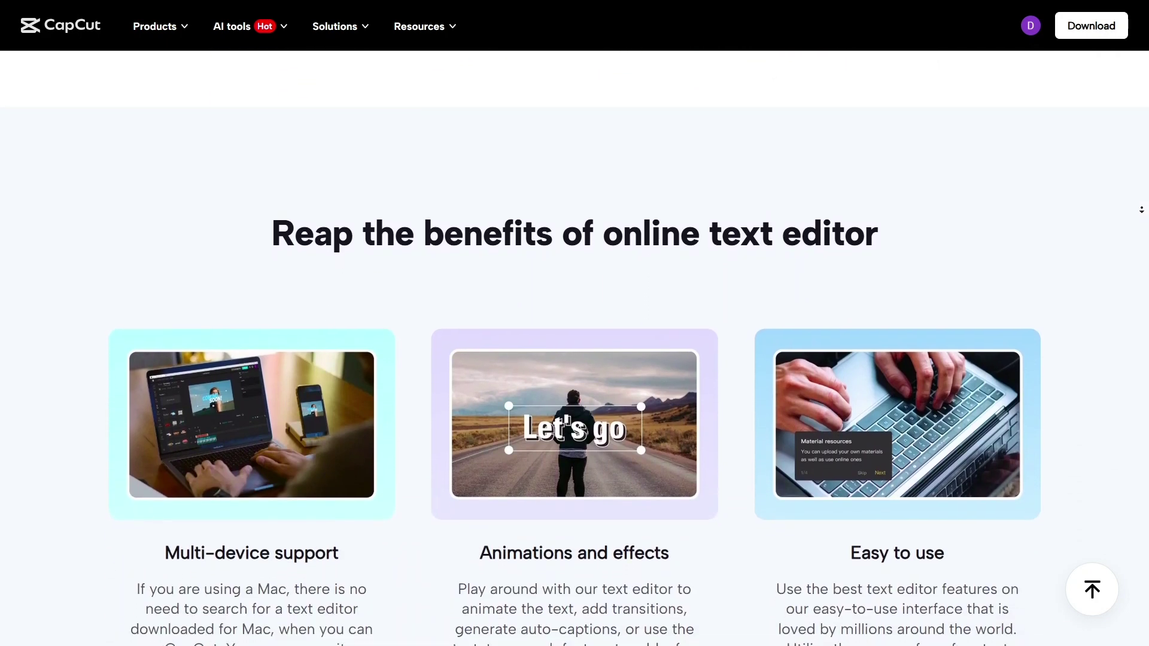
pyautogui.scroll(-4, 1141, 209)
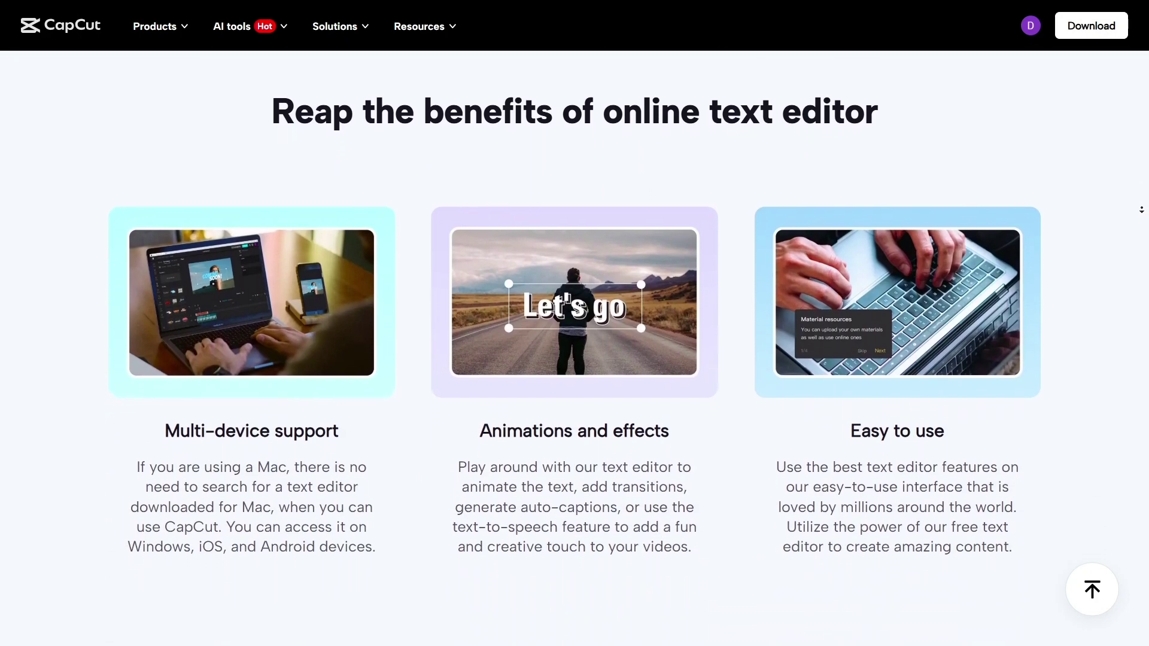
pyautogui.scroll(-1, 1141, 210)
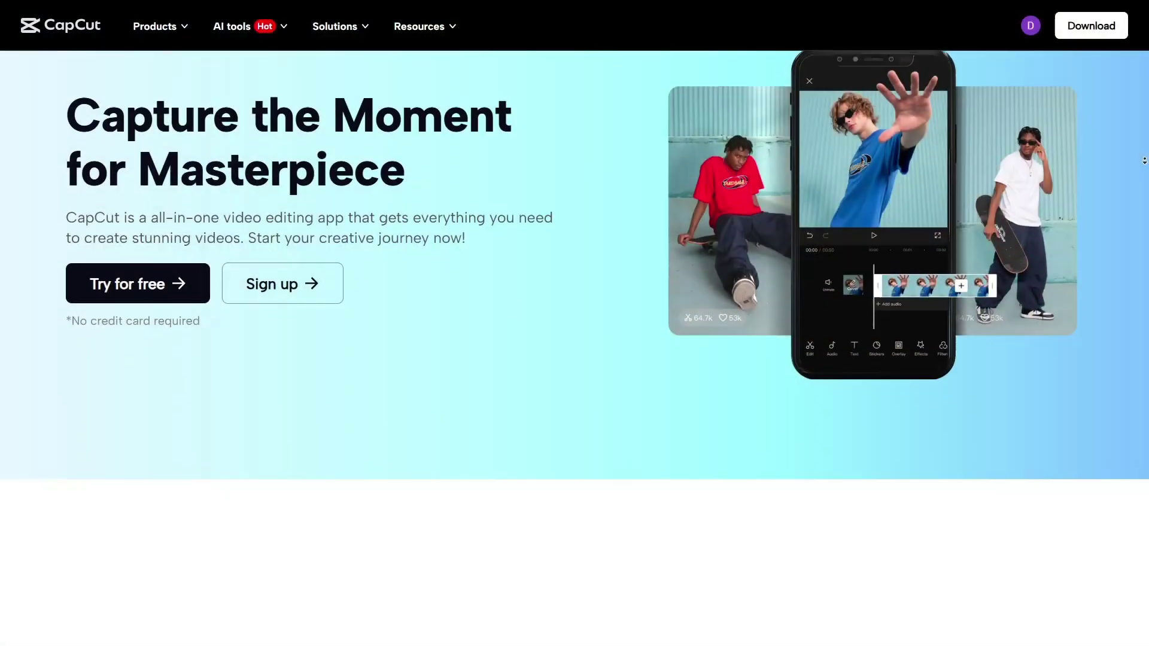
# Scroll past templates, transitions, Auto captions and Effects and filters to Professional cutout and In & Out animation
pyautogui.scroll(-2, 1144, 160)
pyautogui.scroll(-2, 1144, 161)
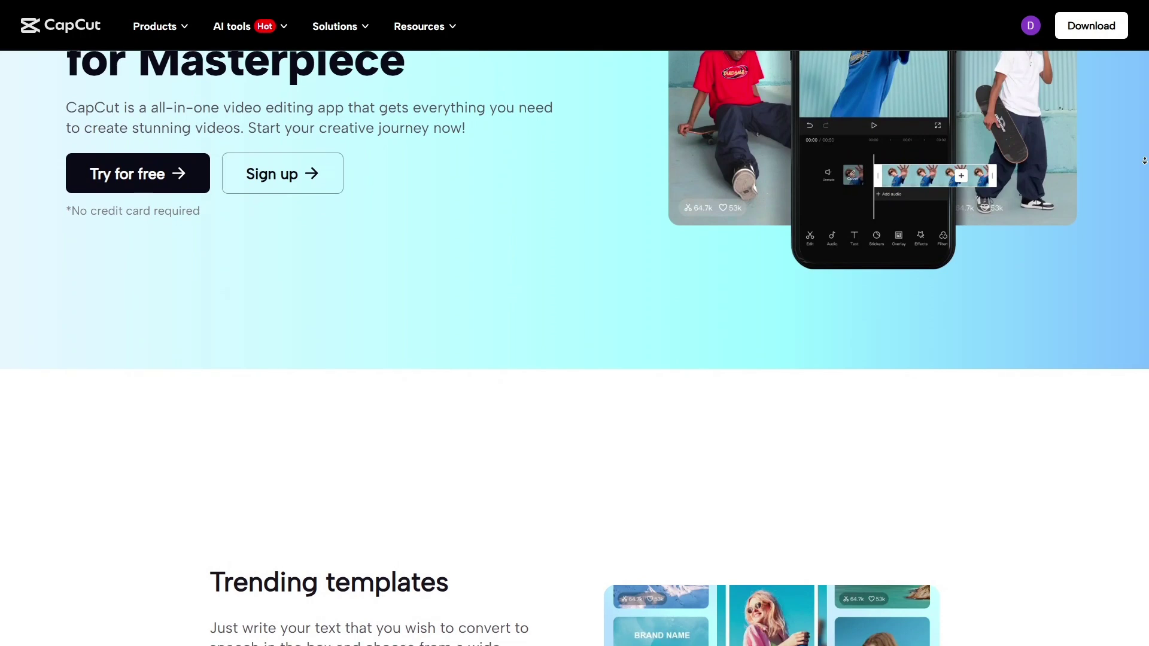
pyautogui.scroll(-2, 1144, 161)
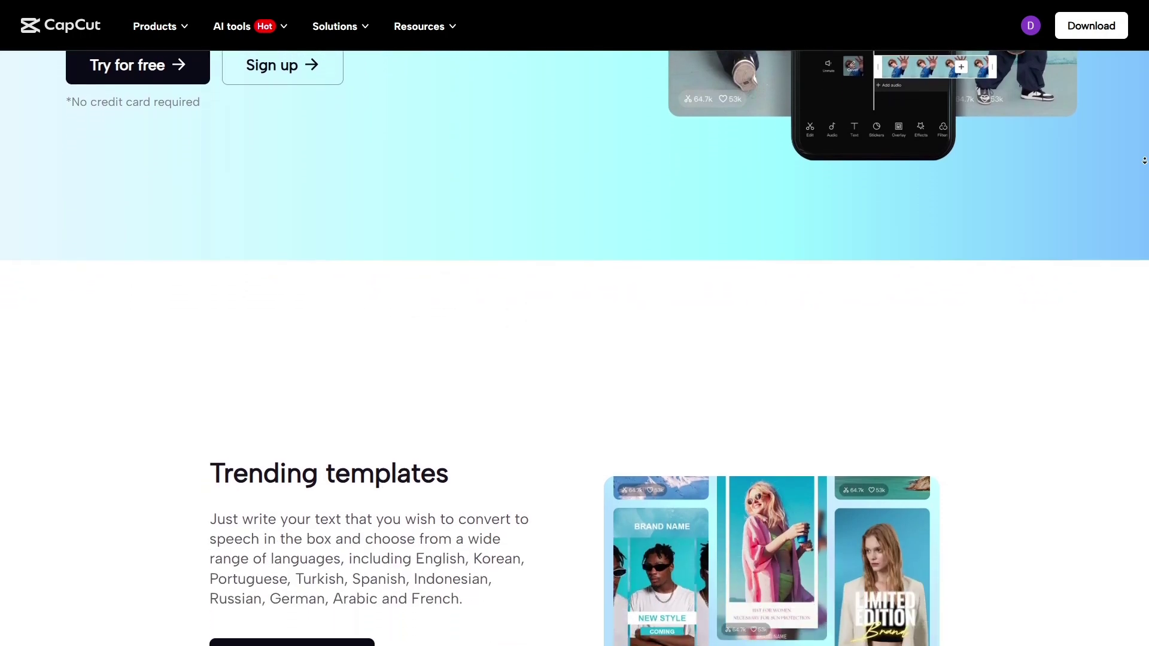
pyautogui.scroll(-2, 1143, 160)
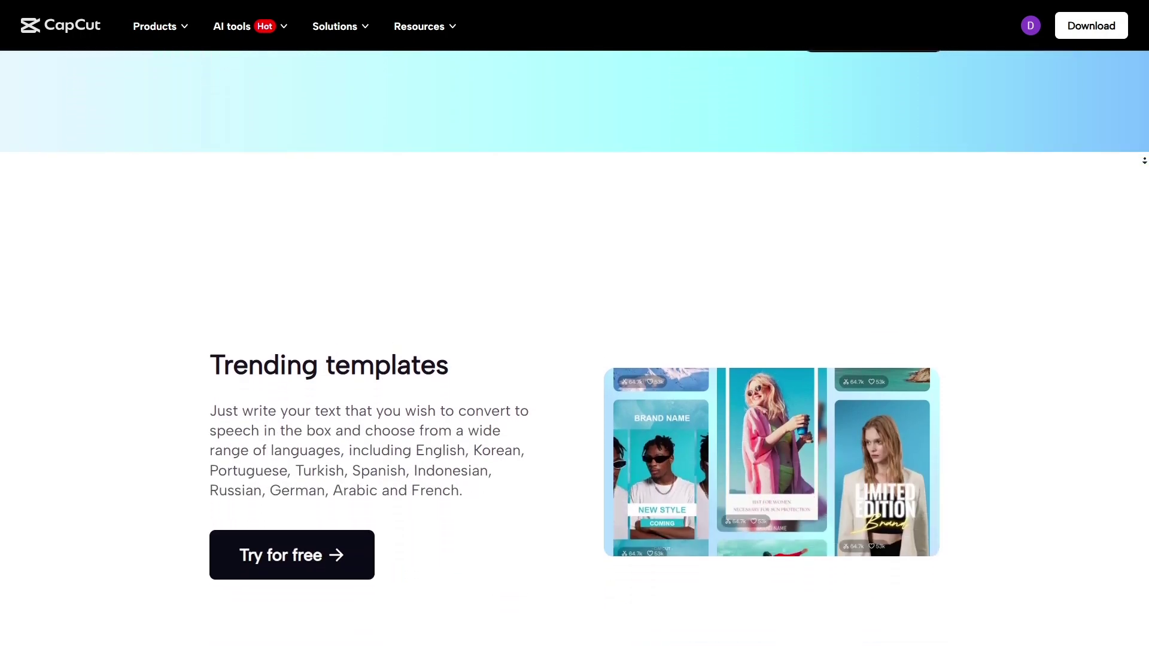
pyautogui.scroll(-2, 1143, 160)
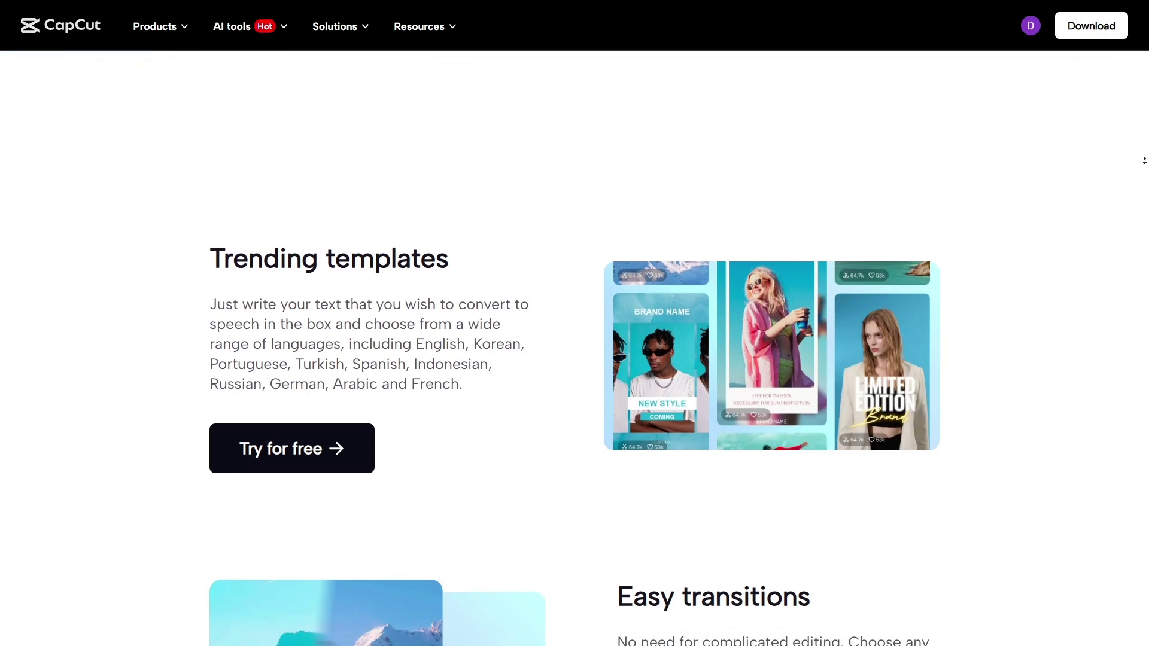
pyautogui.scroll(-2, 1144, 161)
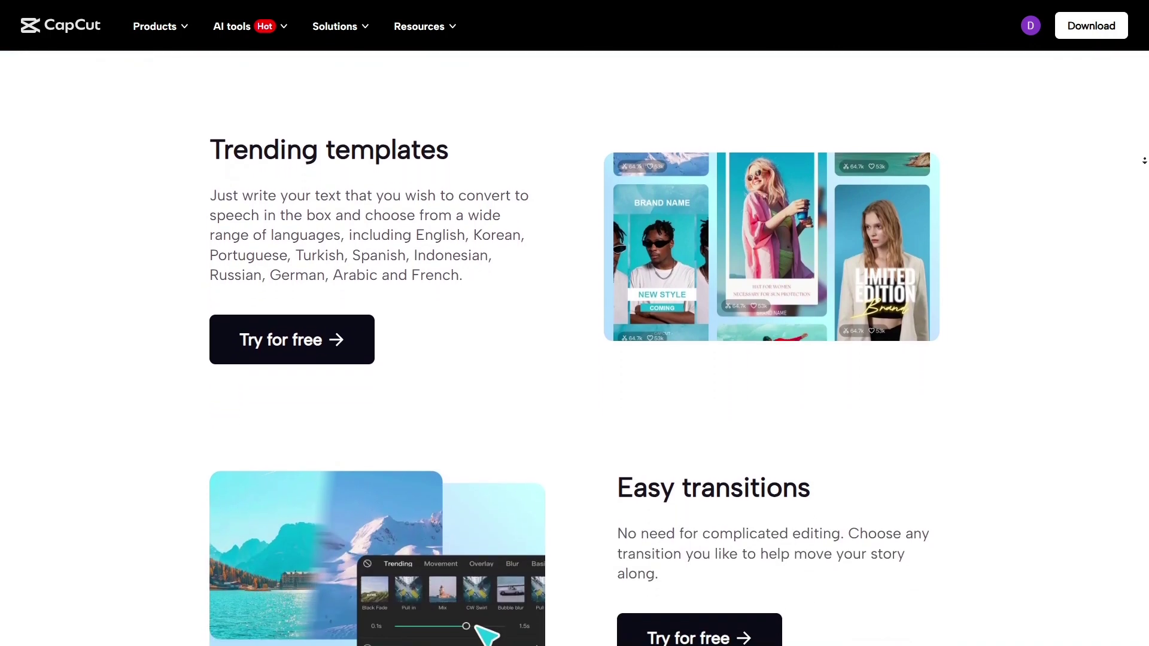
pyautogui.scroll(-2, 1144, 161)
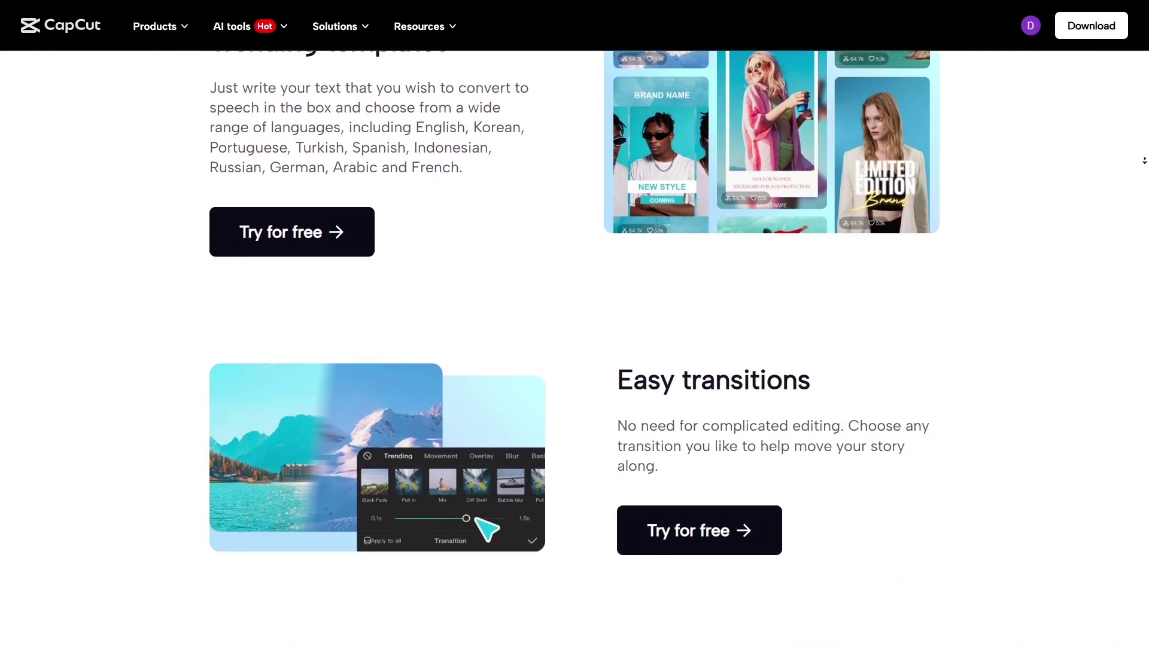
pyautogui.scroll(-2, 1144, 160)
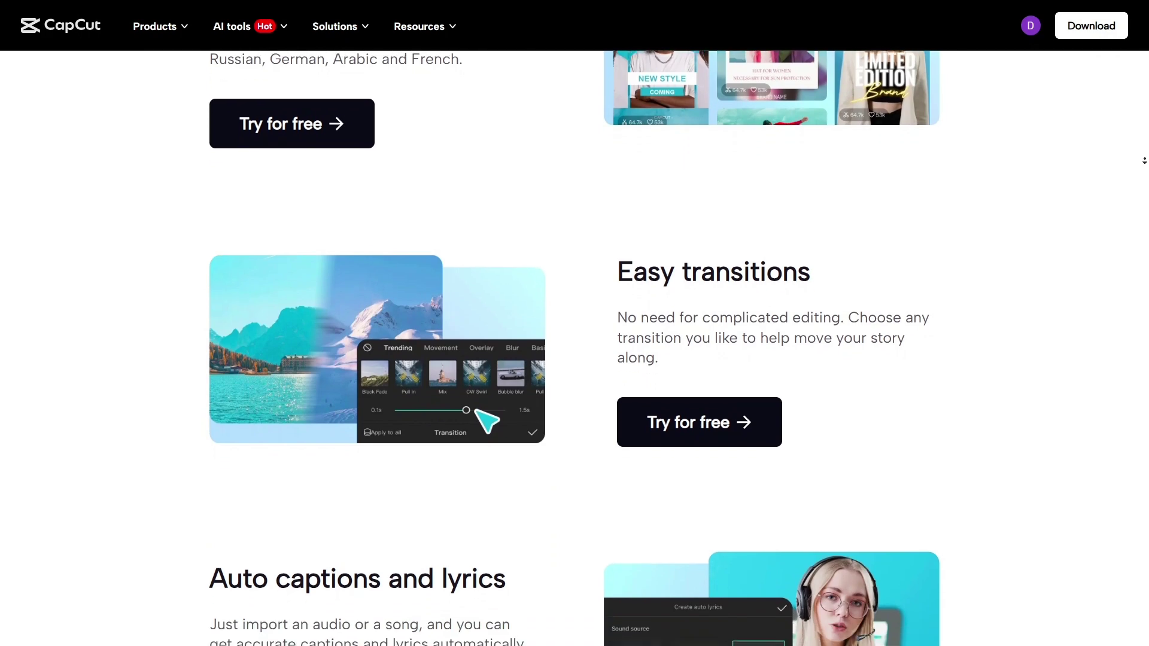
pyautogui.scroll(-2, 1143, 160)
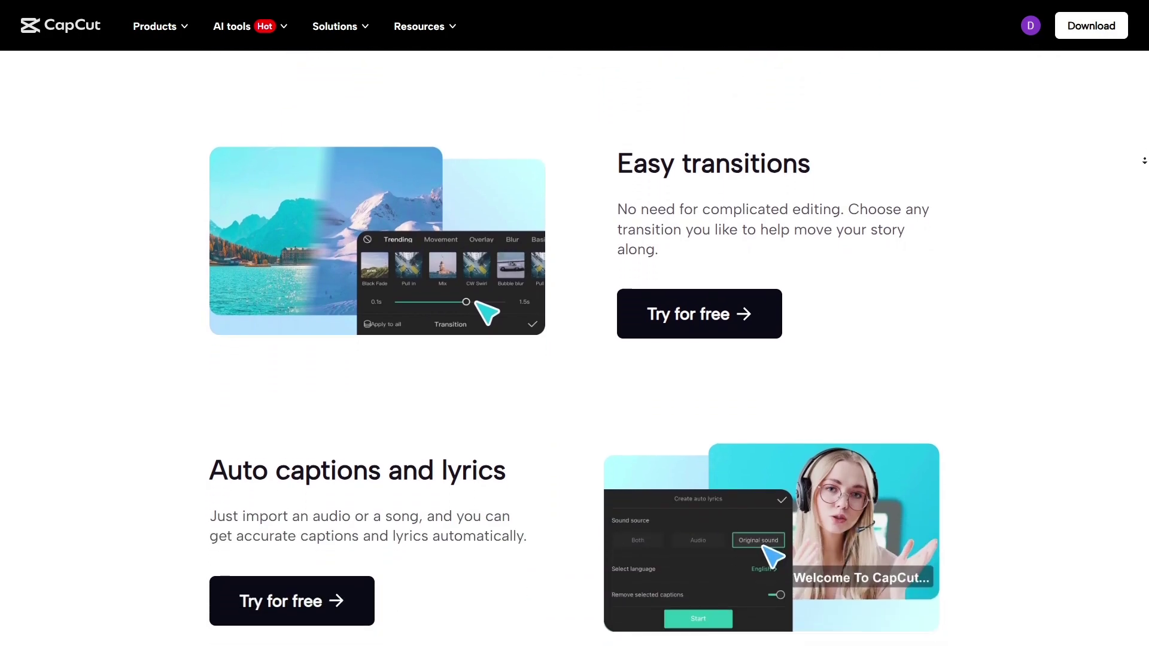
pyautogui.scroll(-2, 1144, 160)
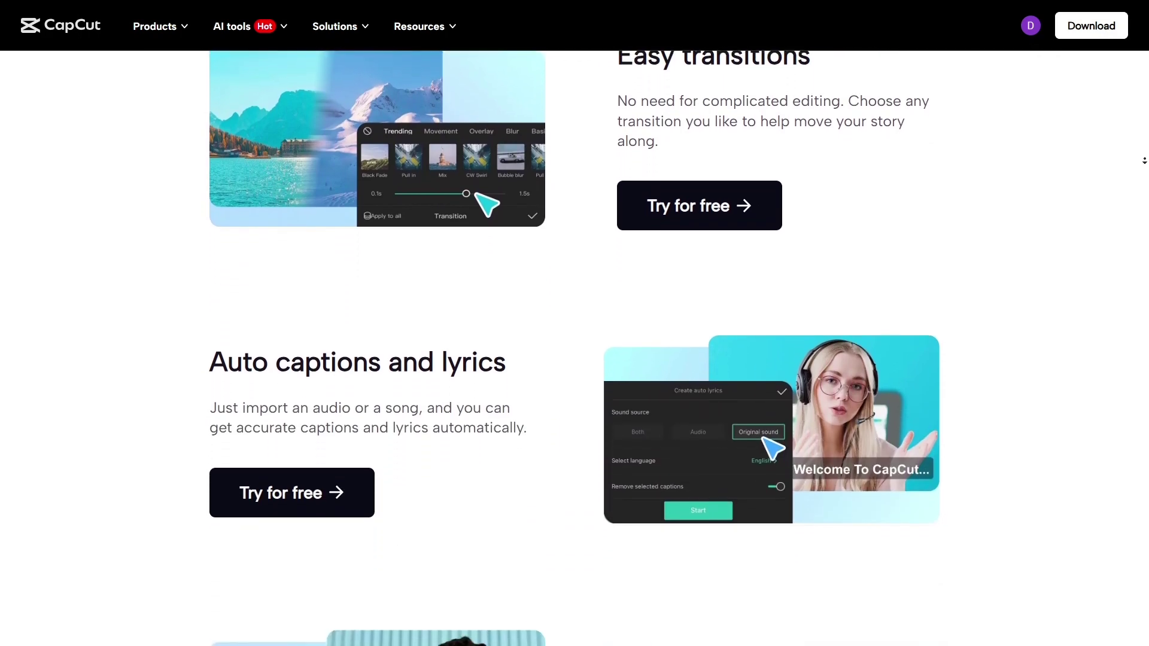
pyautogui.scroll(-2, 1144, 161)
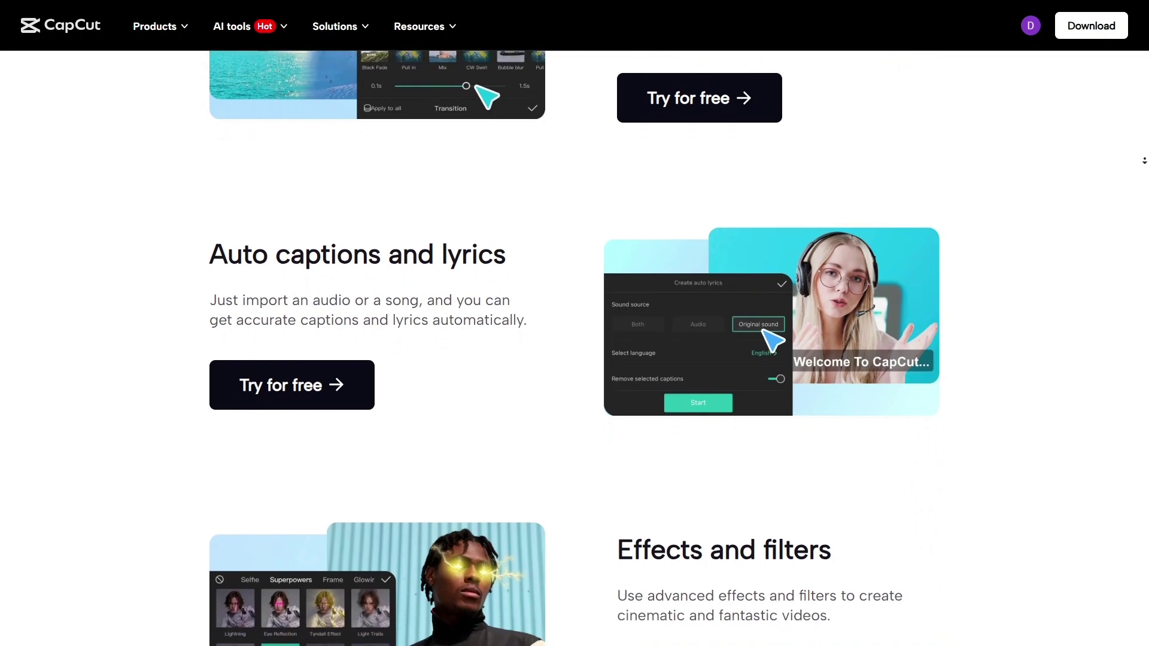
pyautogui.scroll(-2, 1144, 161)
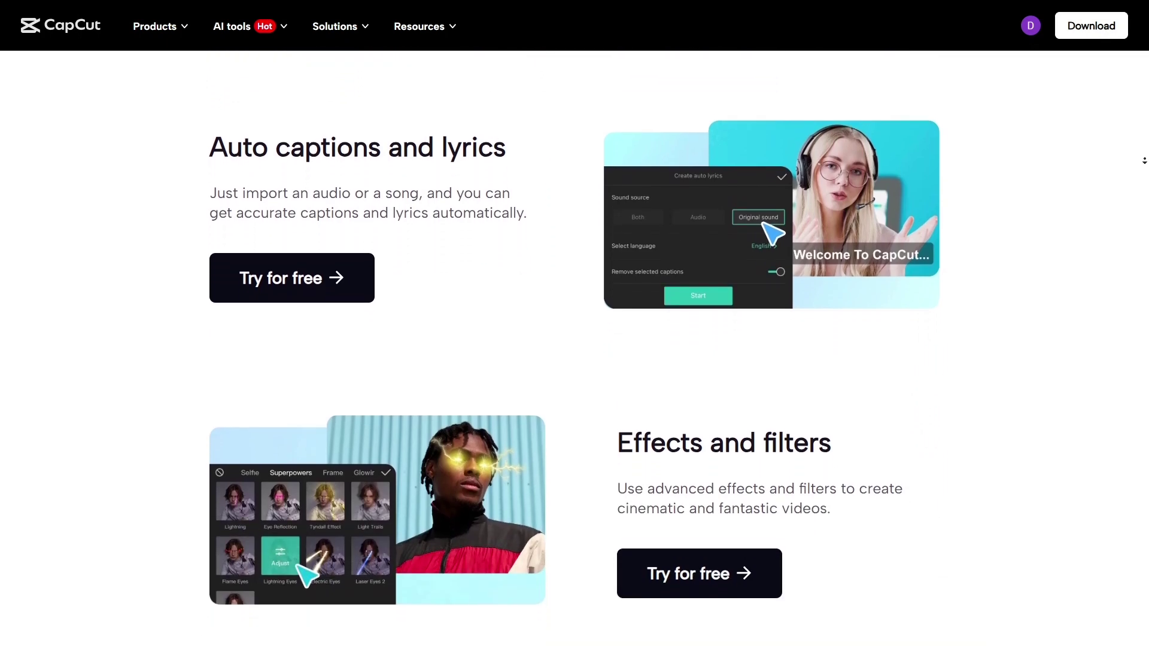
pyautogui.scroll(-1, 1144, 161)
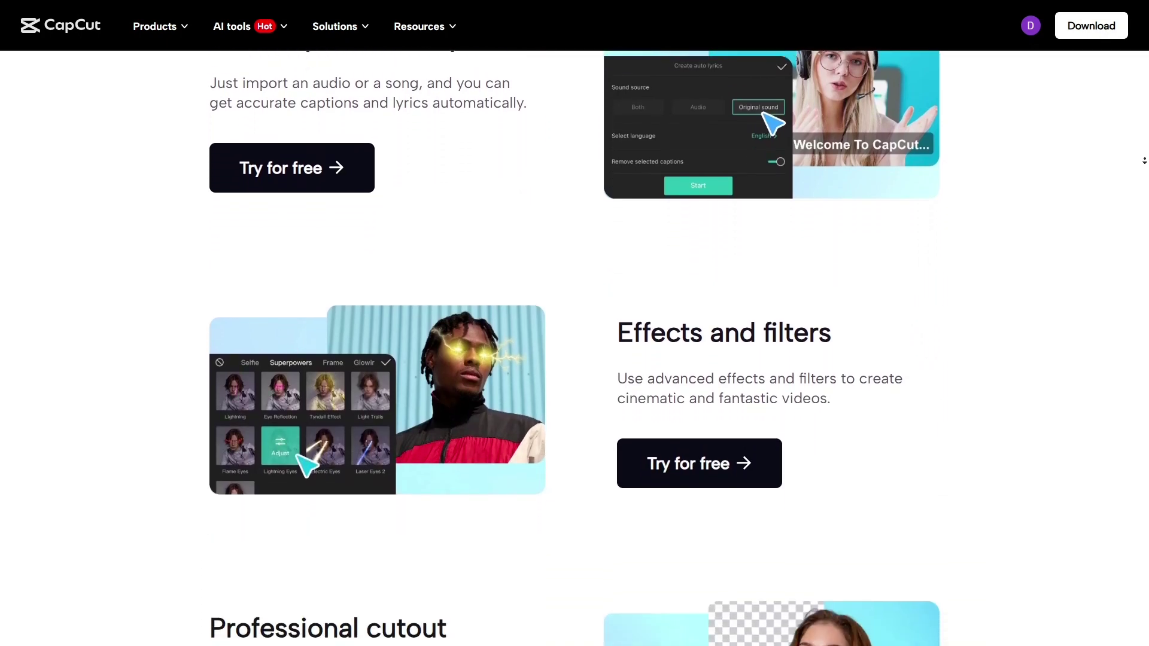
pyautogui.scroll(-2, 1144, 160)
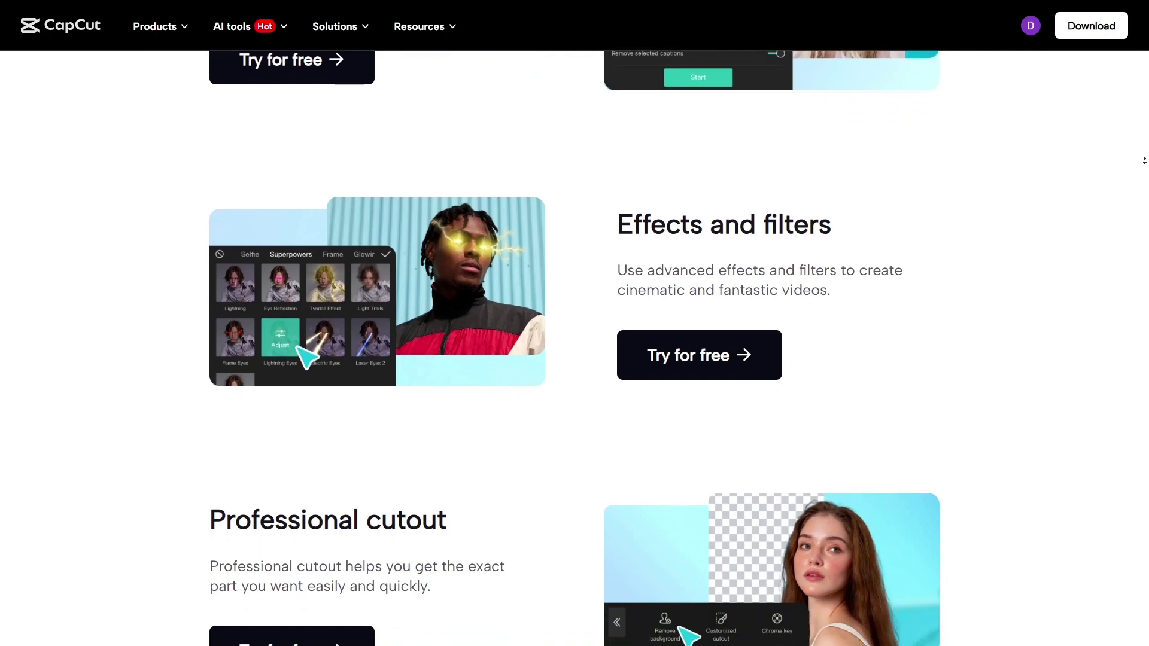
pyautogui.scroll(-2, 1144, 160)
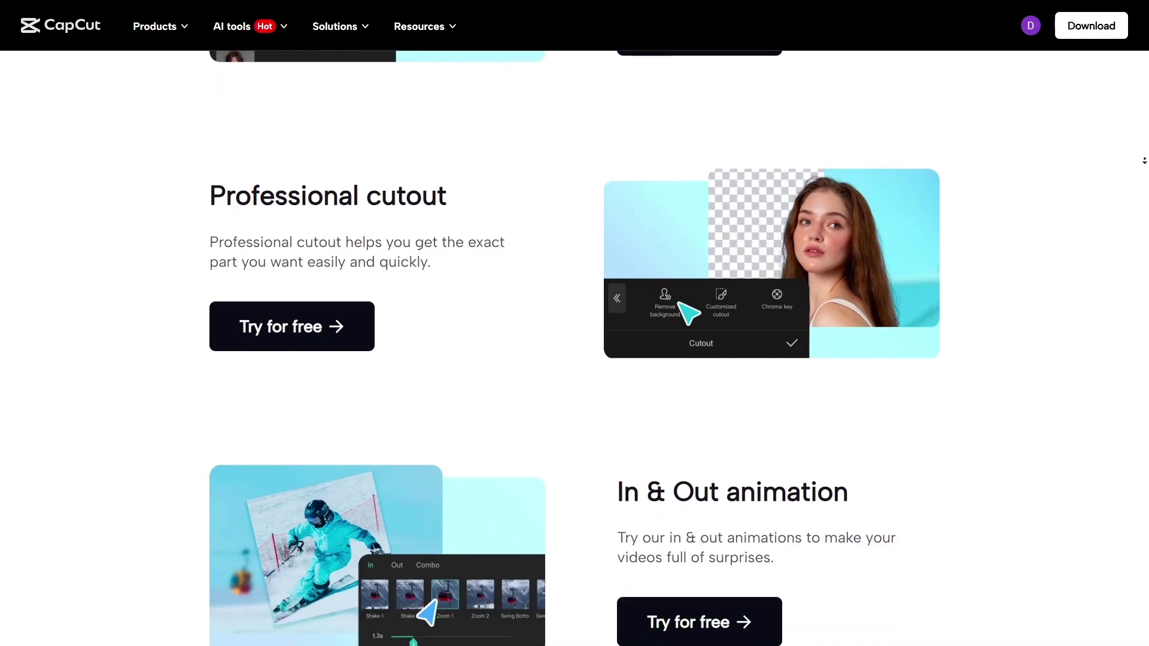
pyautogui.scroll(-1, 1144, 160)
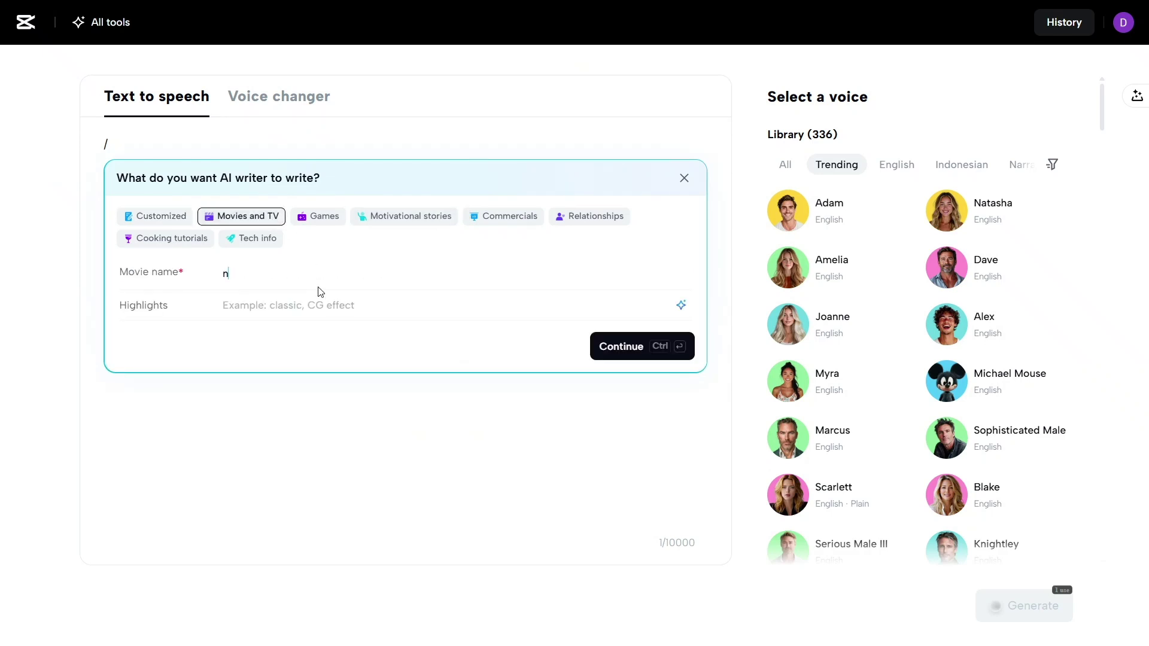
# Generate the Movies and TV script about 'Nails' and accept it into the Text to speech box
pyautogui.click(646, 354)
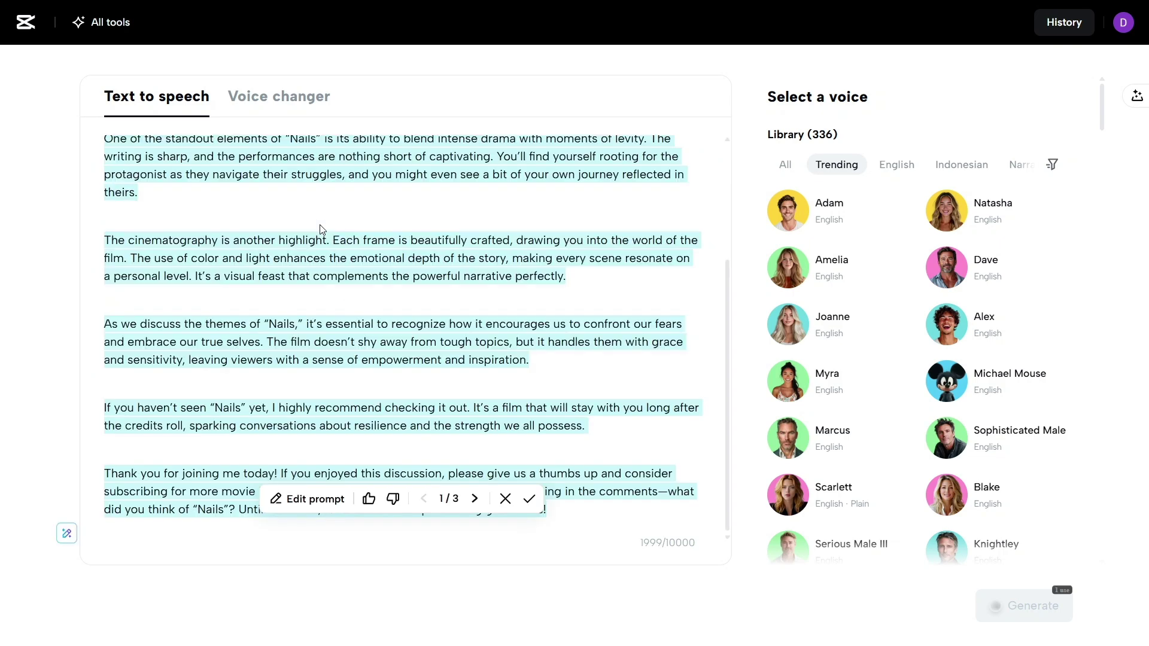
pyautogui.click(530, 497)
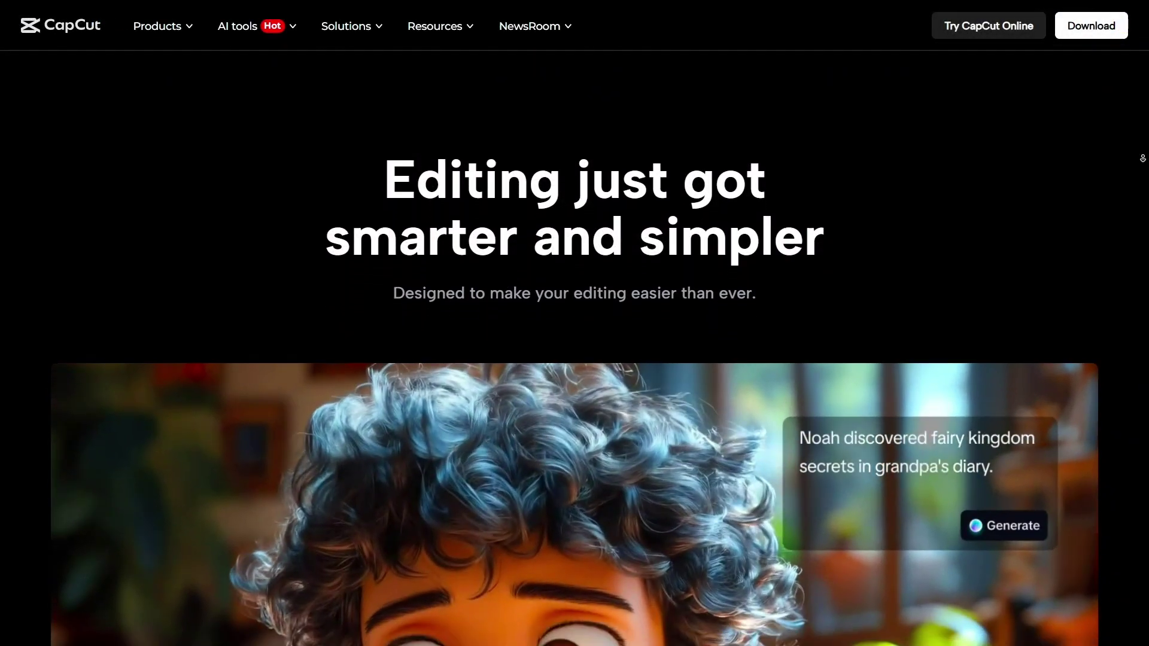
# Scroll the AI toolkit homepage past AI video maker and Long video to shorts to Clips to video
pyautogui.scroll(-4, 575, 358)
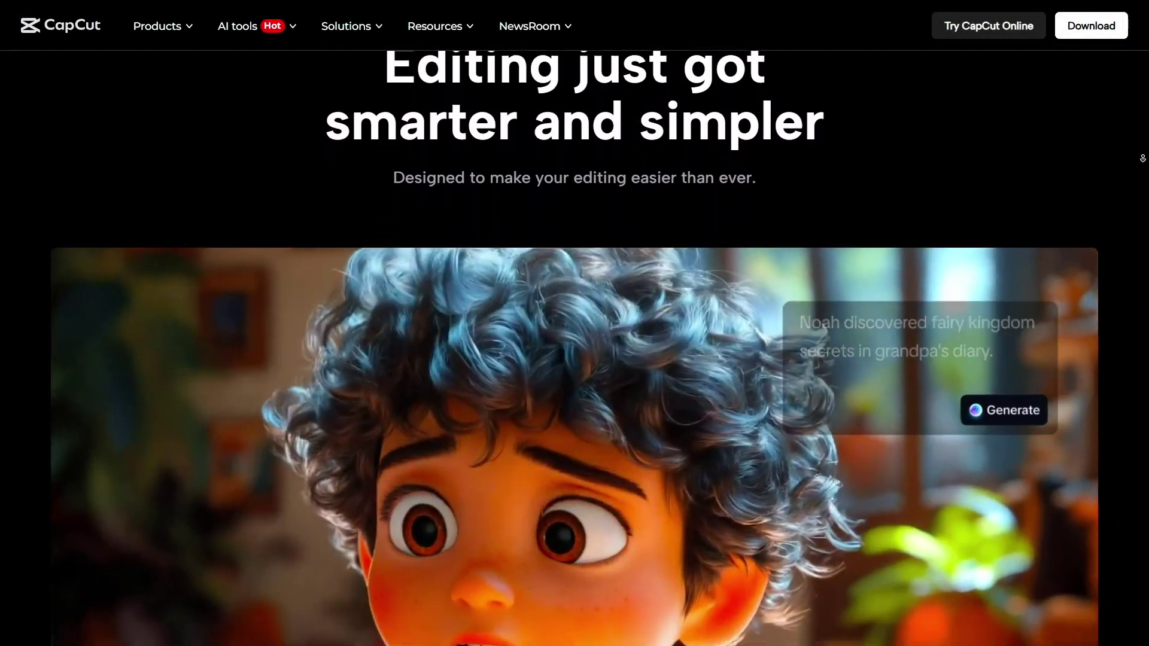
pyautogui.scroll(-4, 574, 347)
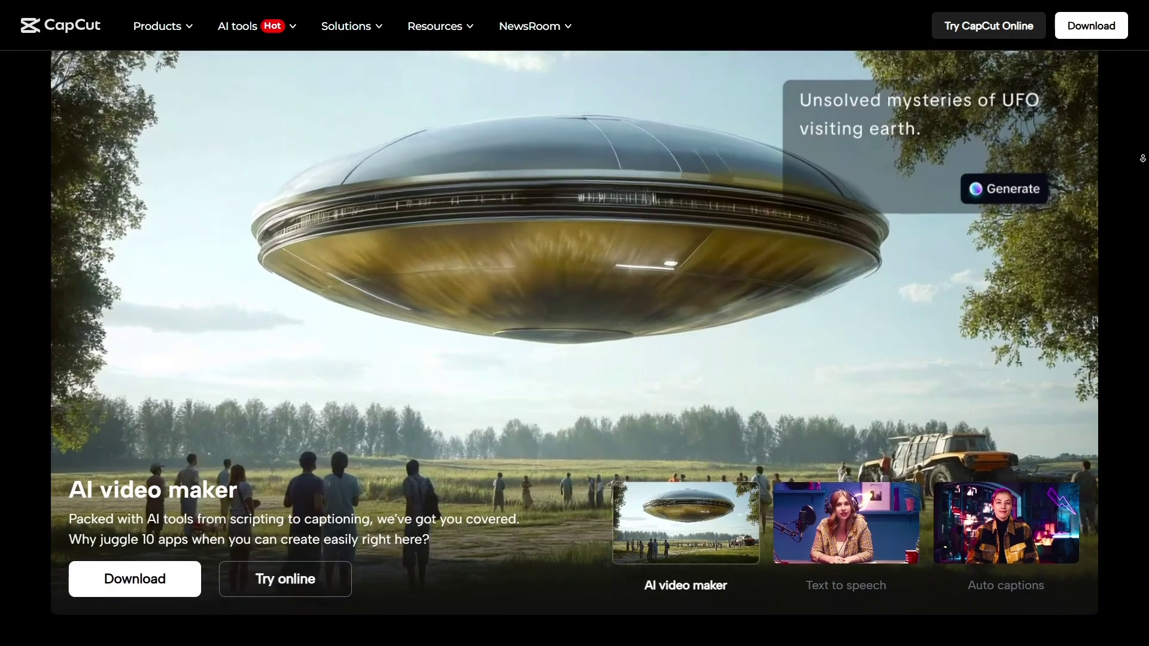
pyautogui.scroll(-4, 574, 347)
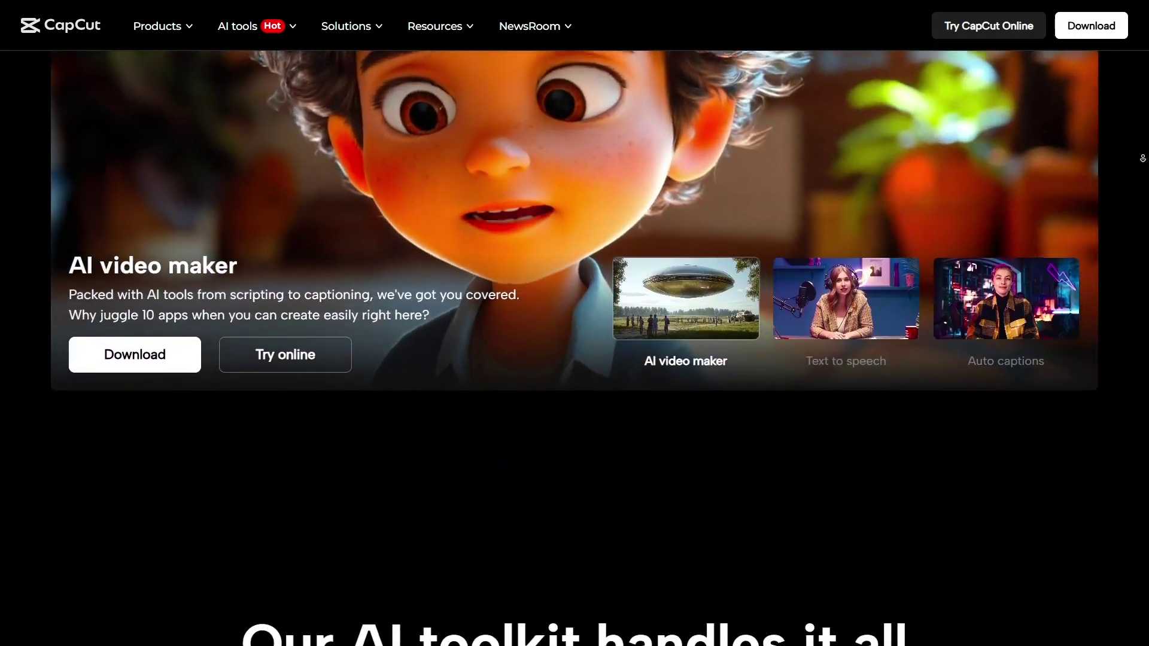
pyautogui.scroll(-4, 1142, 158)
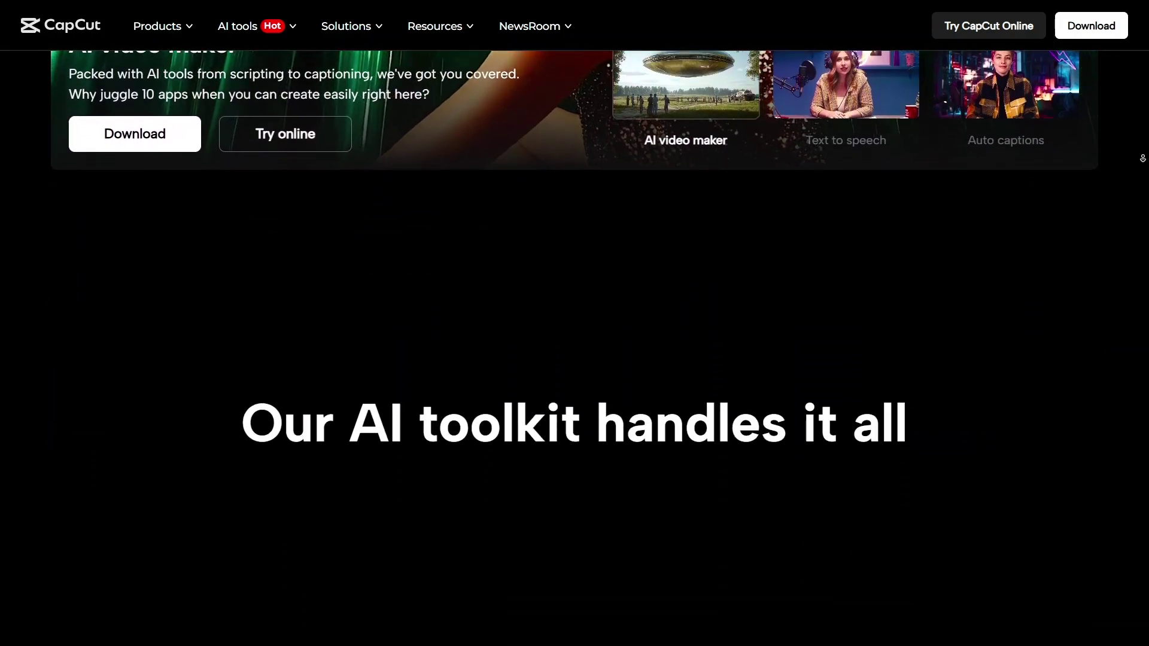
pyautogui.scroll(-4, 1142, 158)
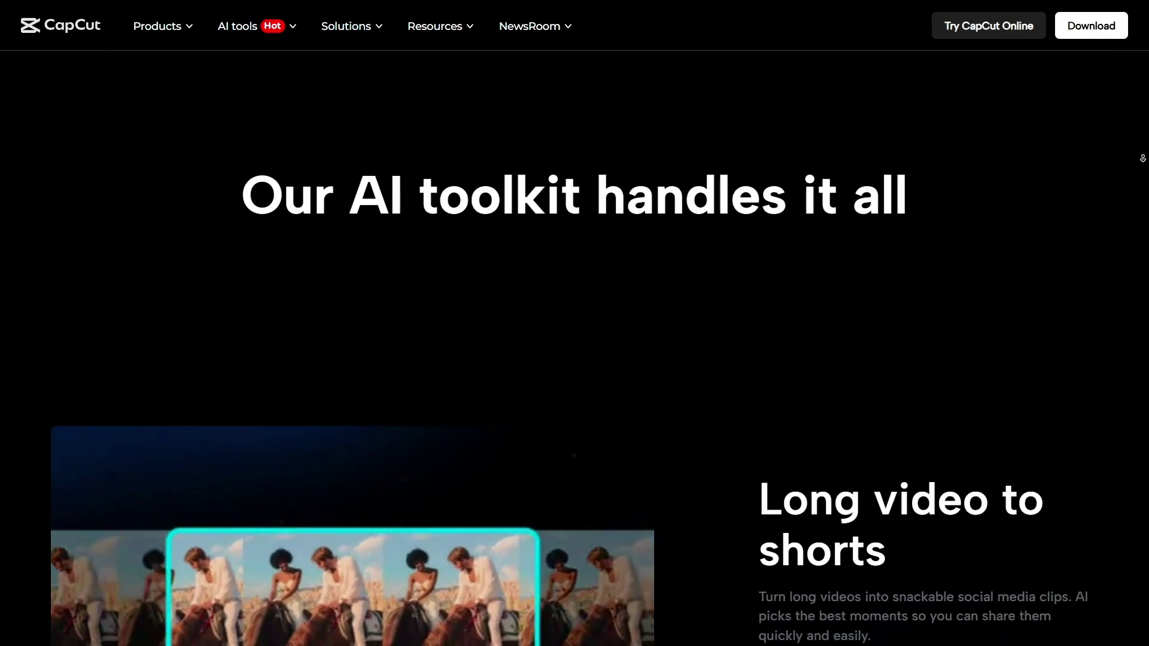
pyautogui.scroll(-2, 1142, 158)
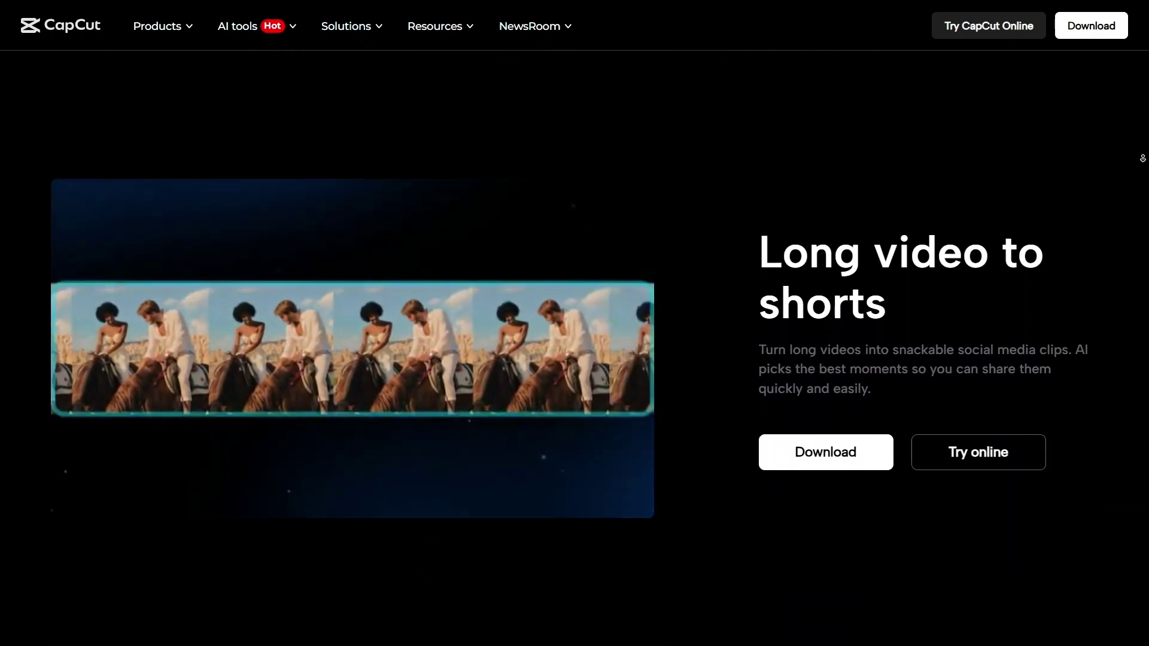
pyautogui.scroll(-8, 1142, 158)
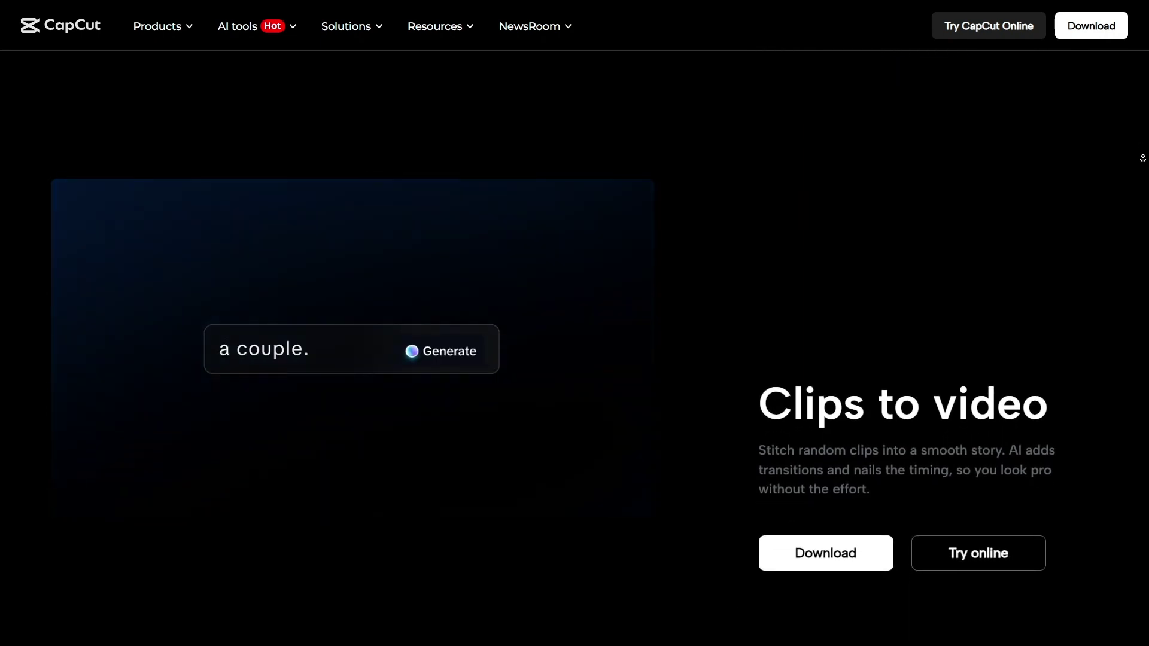
pyautogui.scroll(-8, 1142, 158)
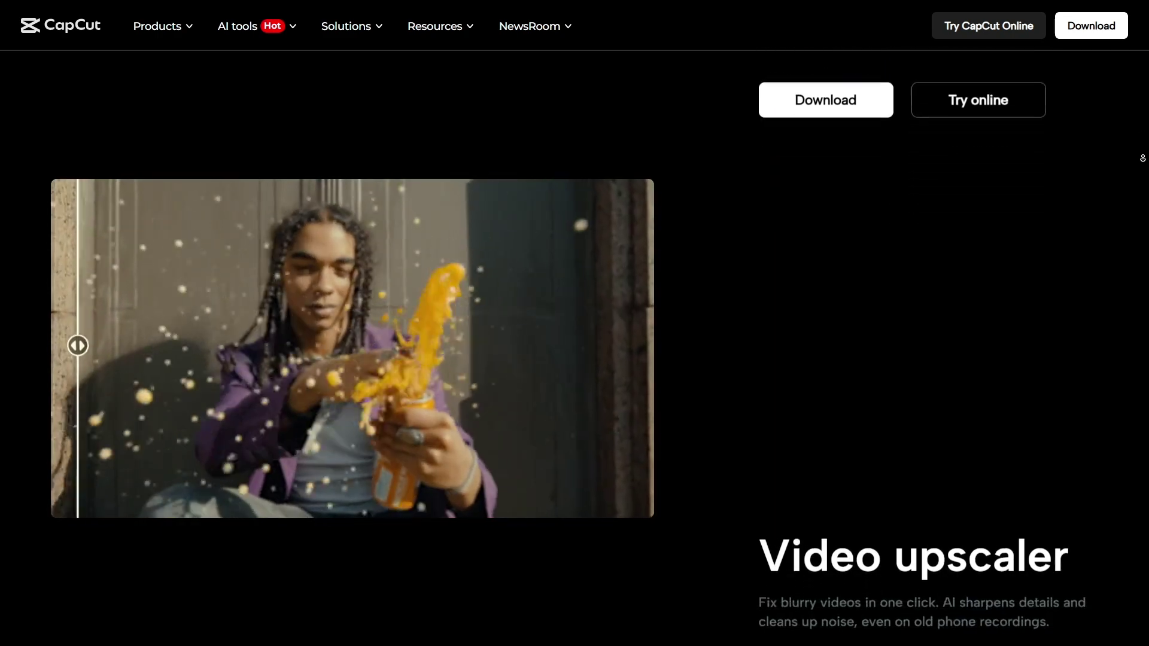